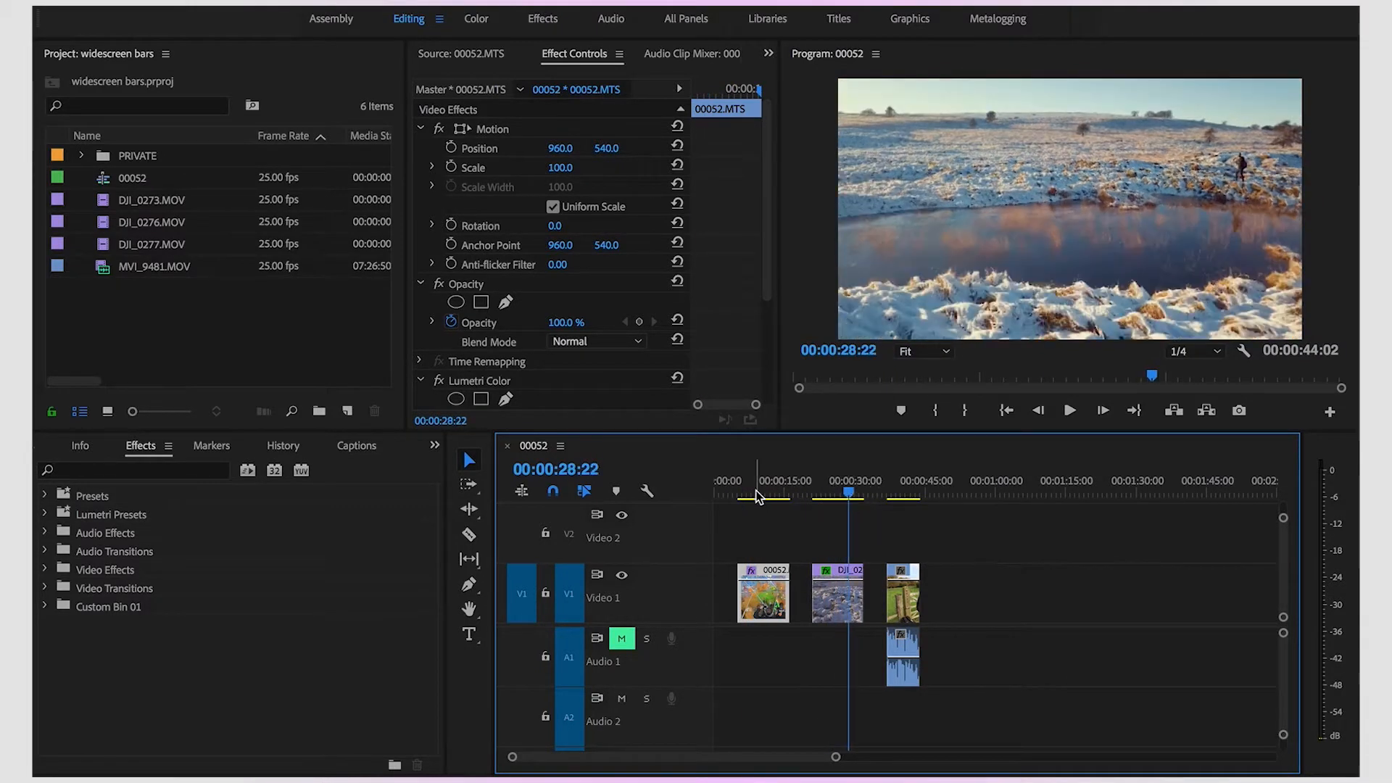
- Play back parts of the drone and presenter clips in the sequence to review the footage
key("space")
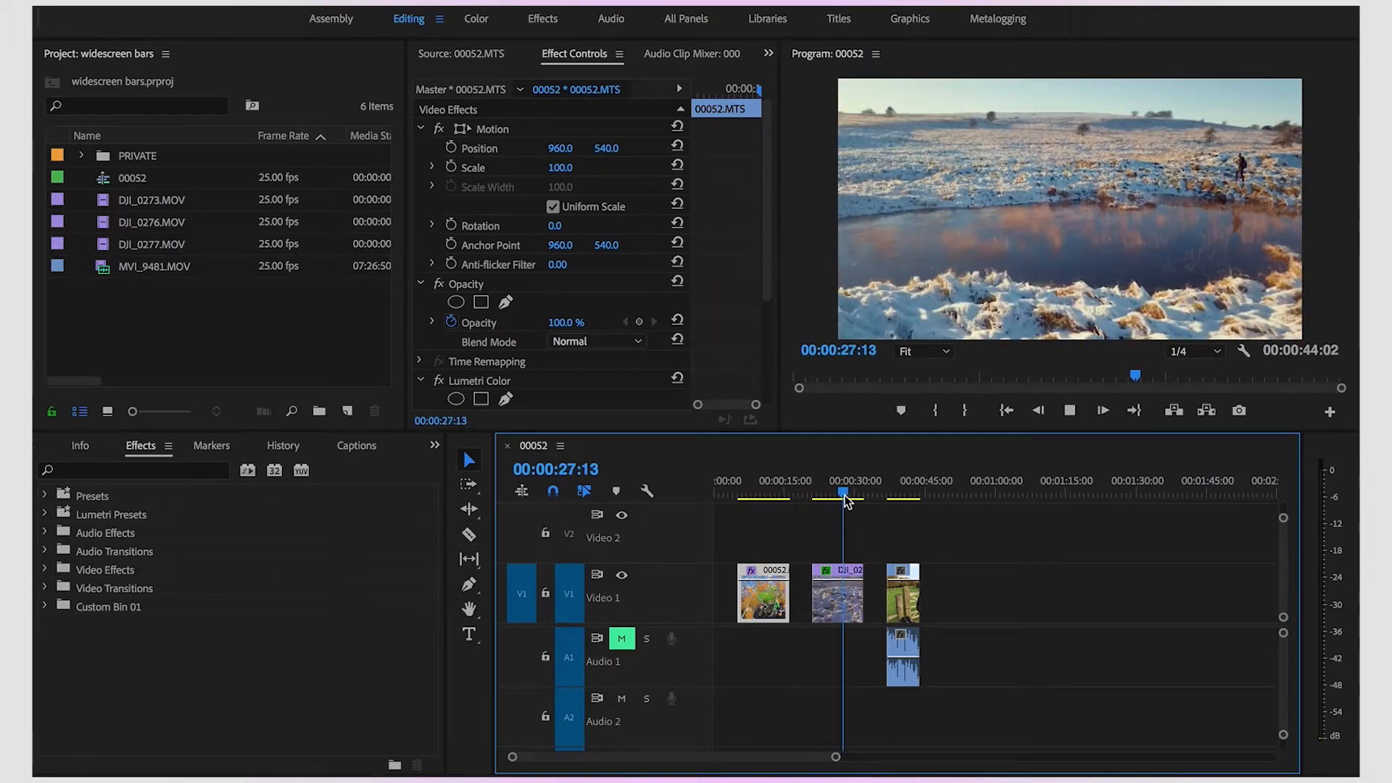
key("space")
left_click(890, 495)
key("space")
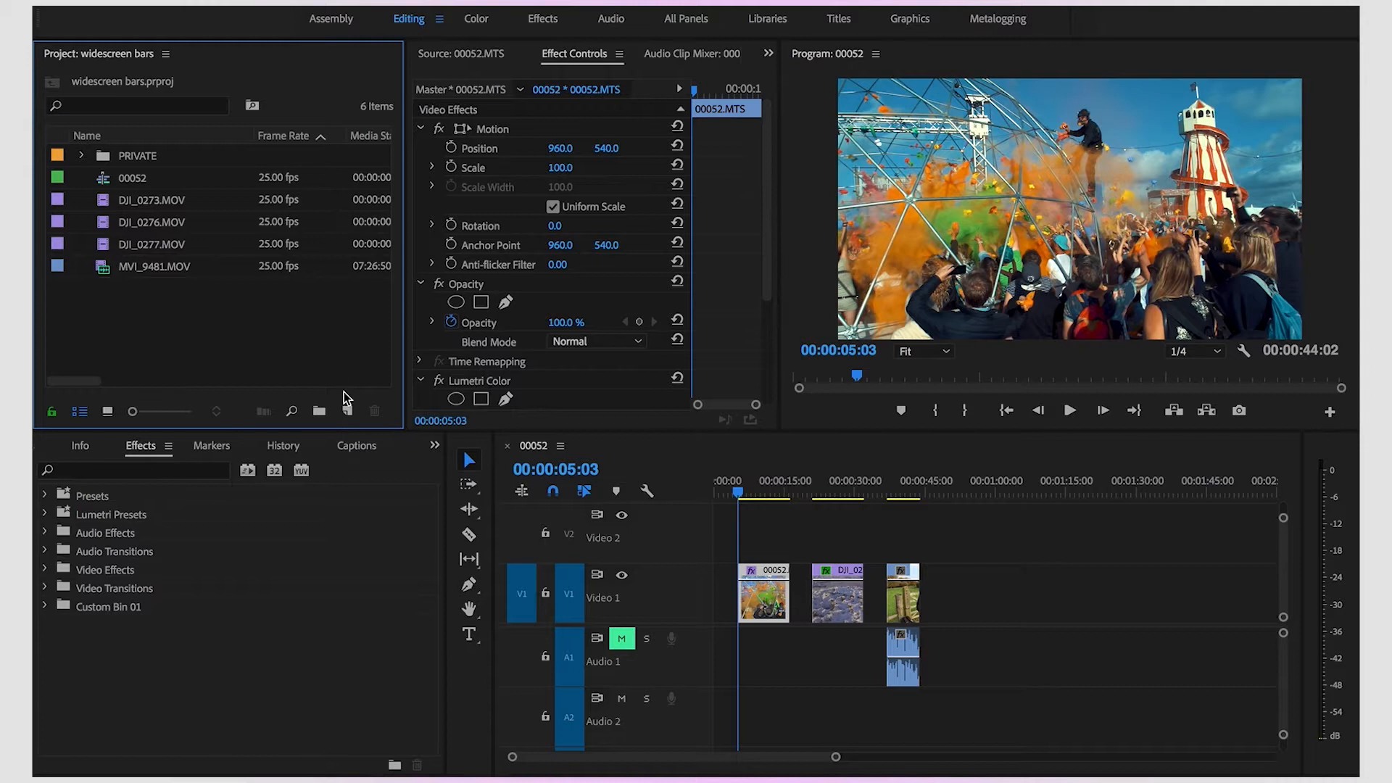
- Create a 1920 x 1080, 25 fps adjustment layer and place it on Video 2 above clip 00052
left_click(347, 412)
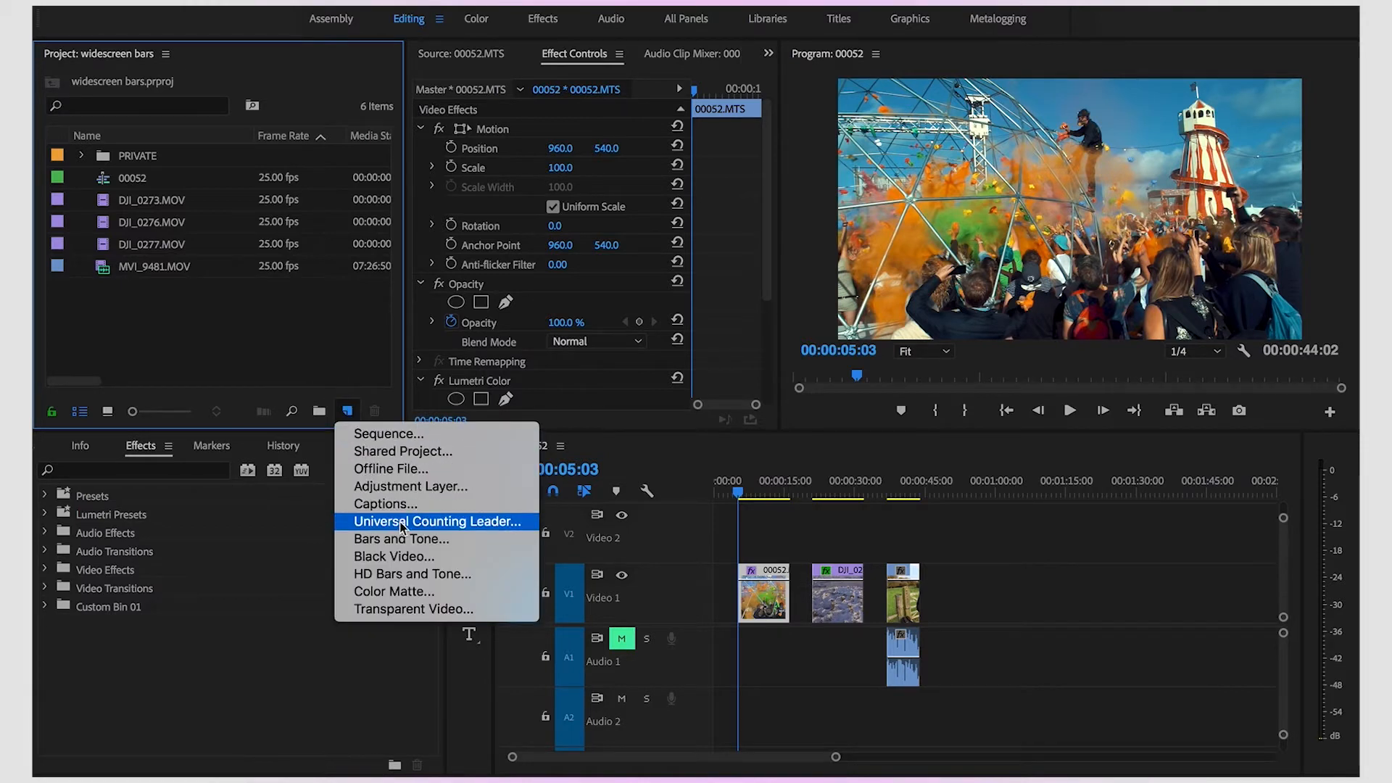
left_click(412, 486)
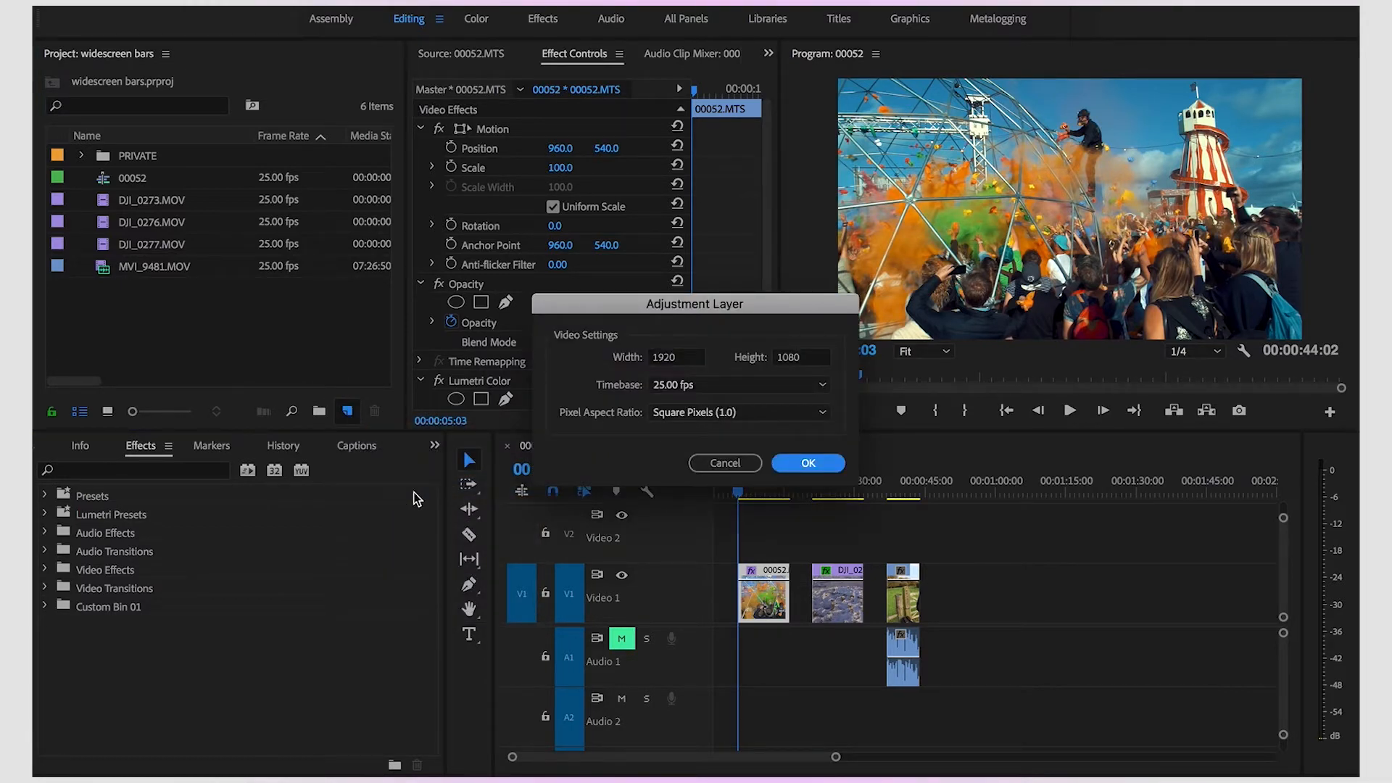
key("Return")
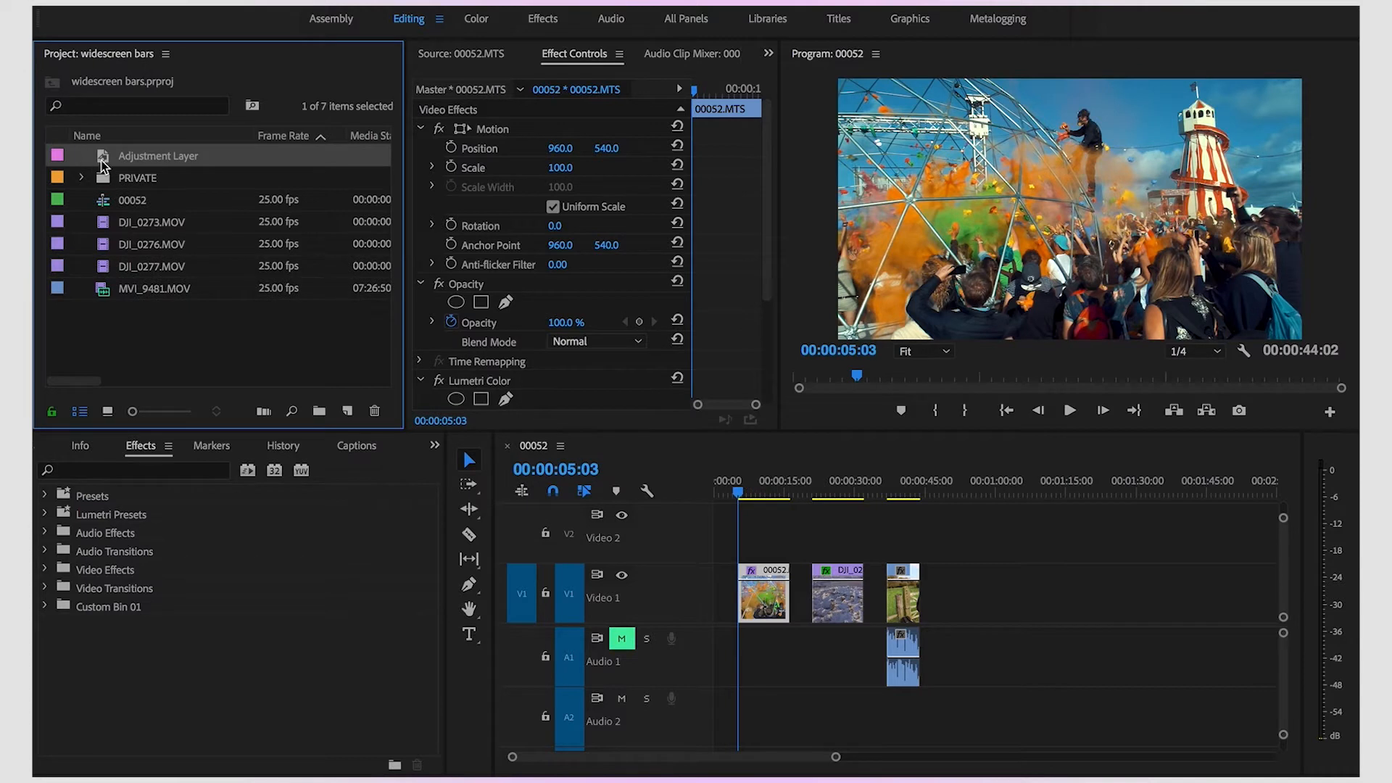
left_click_drag(666, 499, 754, 537)
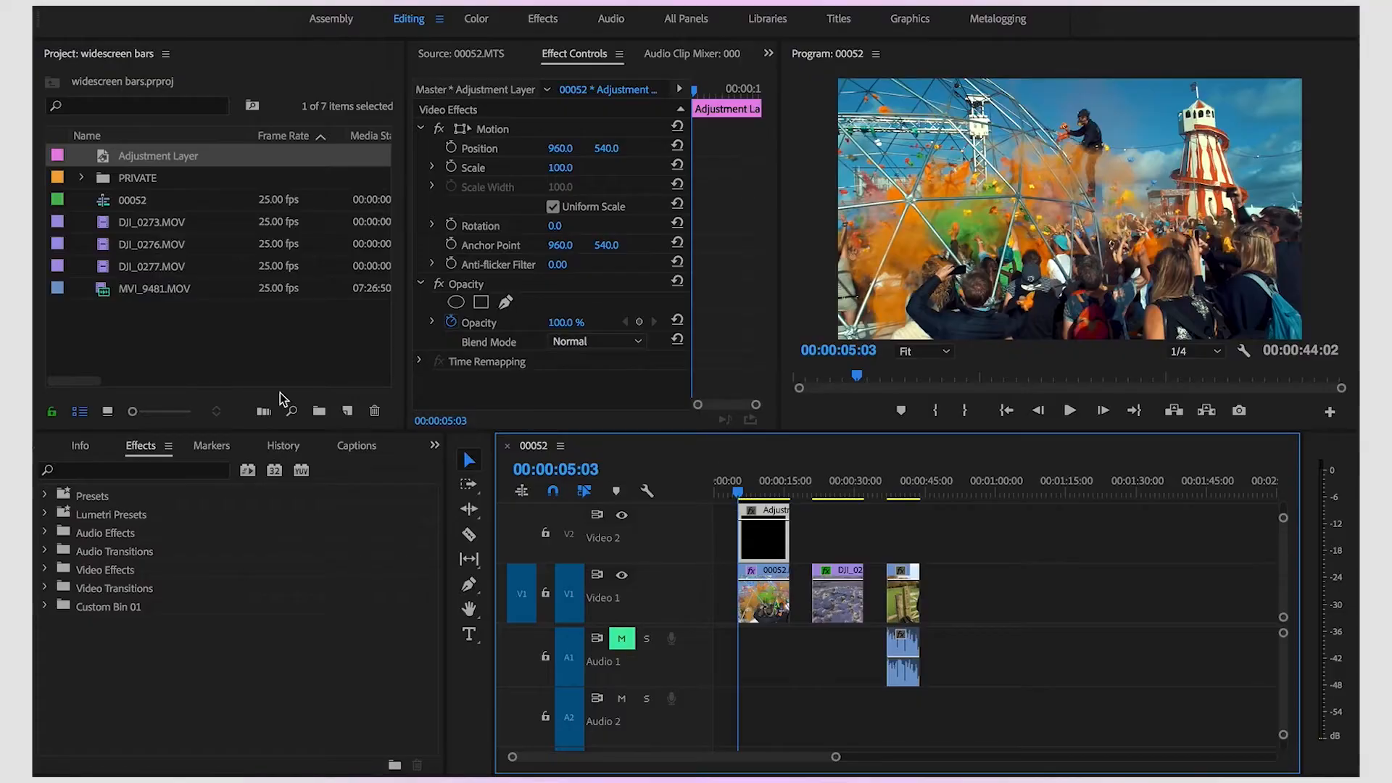
- Find the Crop video effect by searching for "crop" and apply it to the adjustment layer
left_click(103, 470)
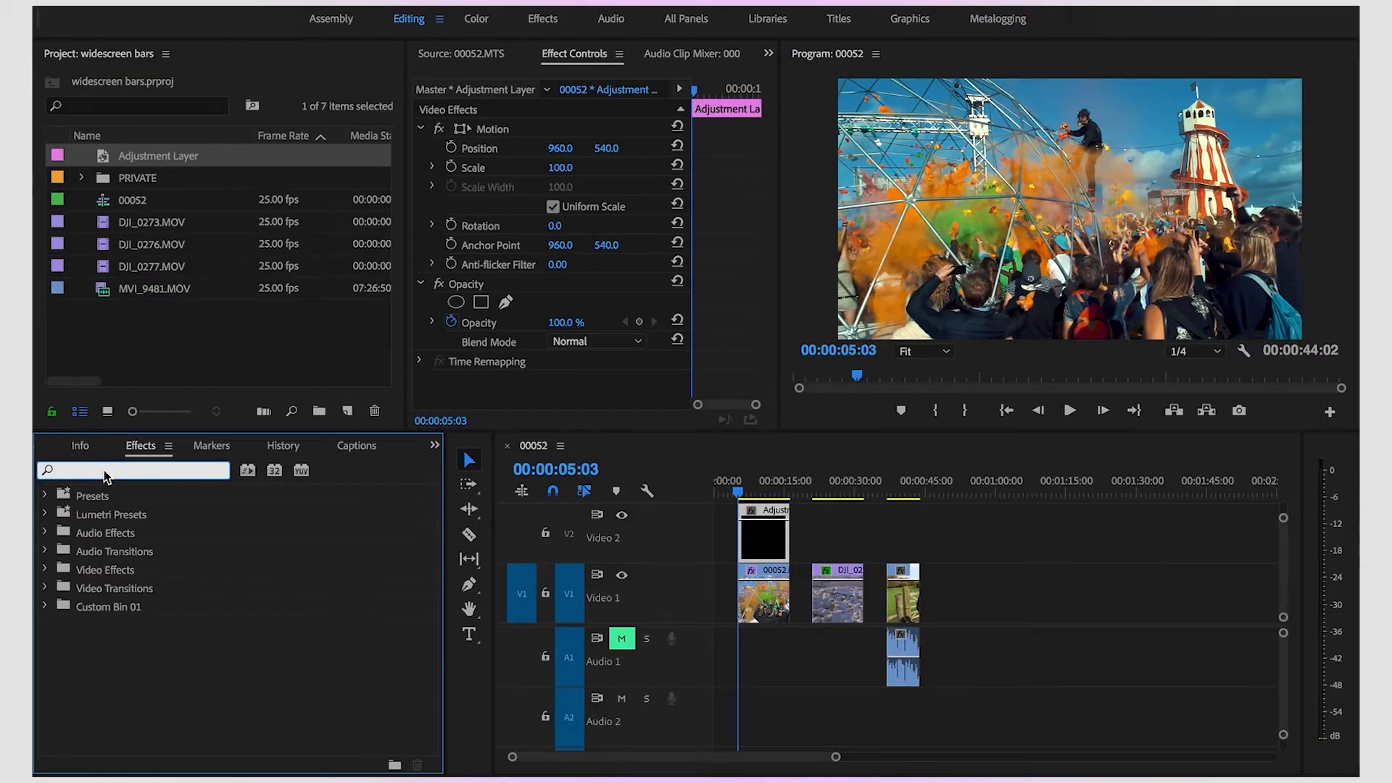
type("crop")
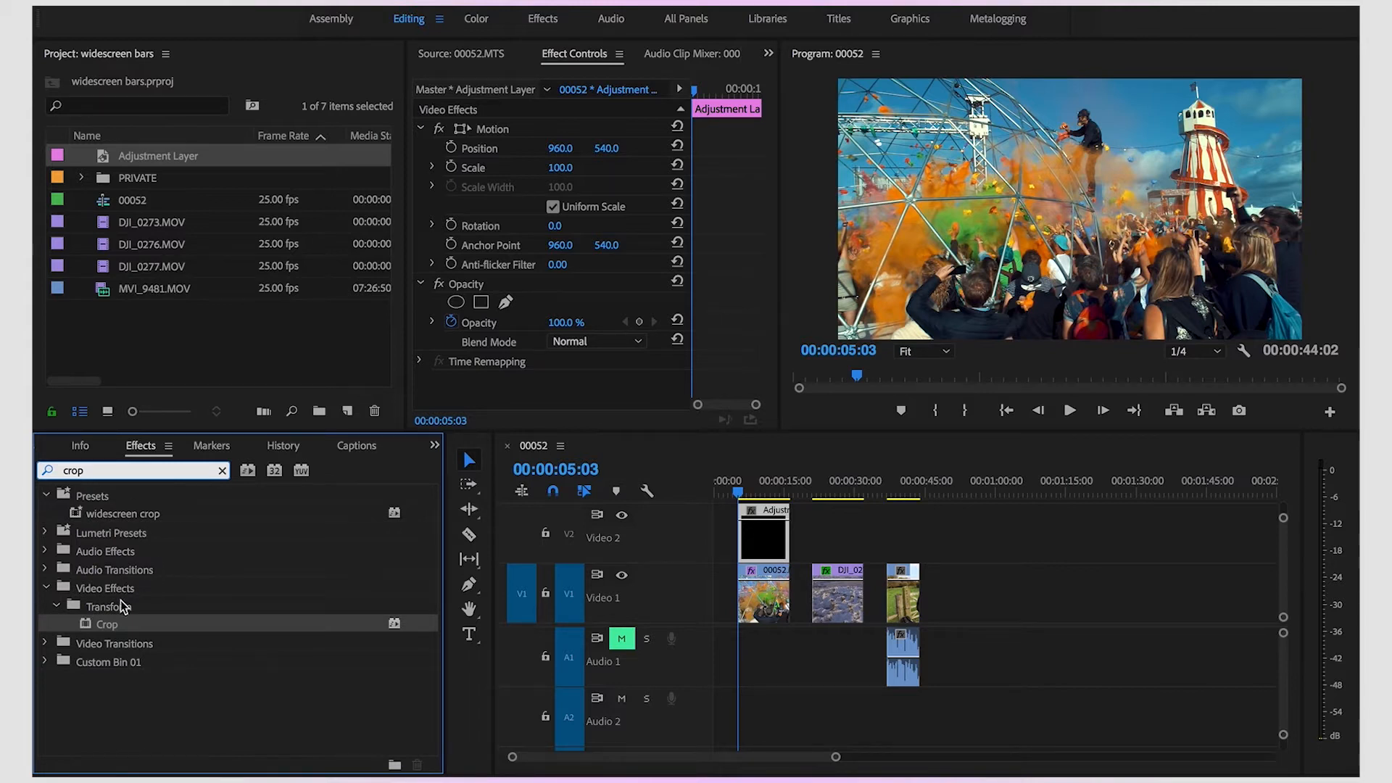
left_click(107, 625)
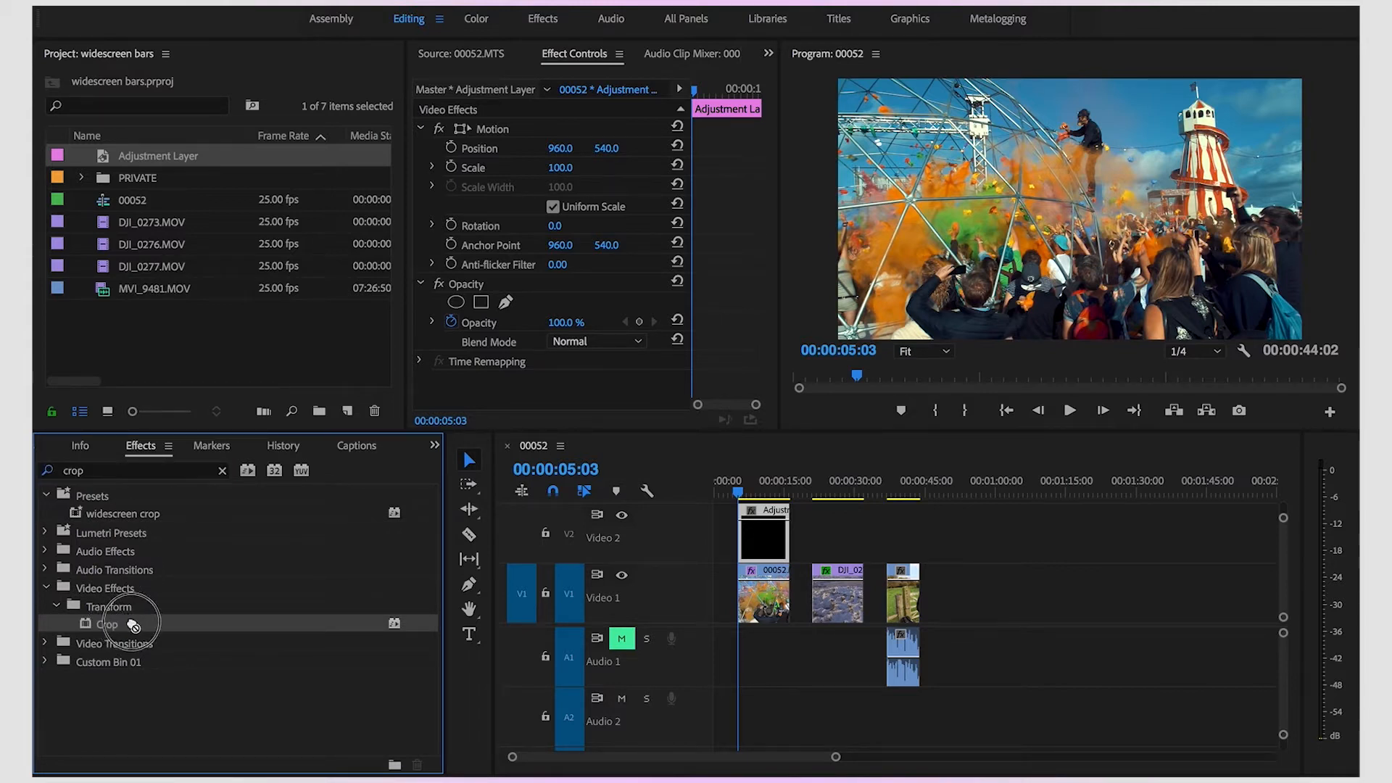
left_click_drag(683, 526, 759, 534)
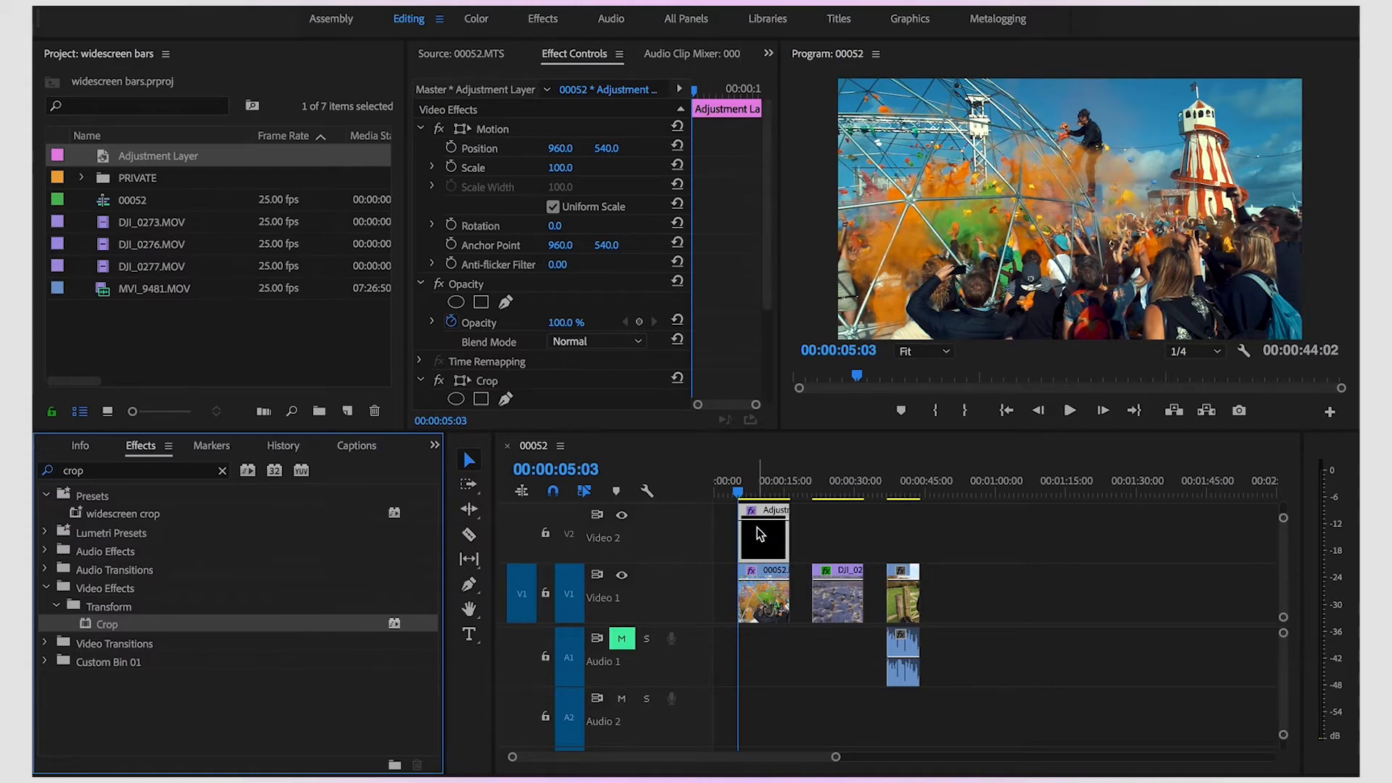
- Set the adjustment layer's Crop values to 13% at the top and 13% at the bottom
scroll(767, 240, "down", 3)
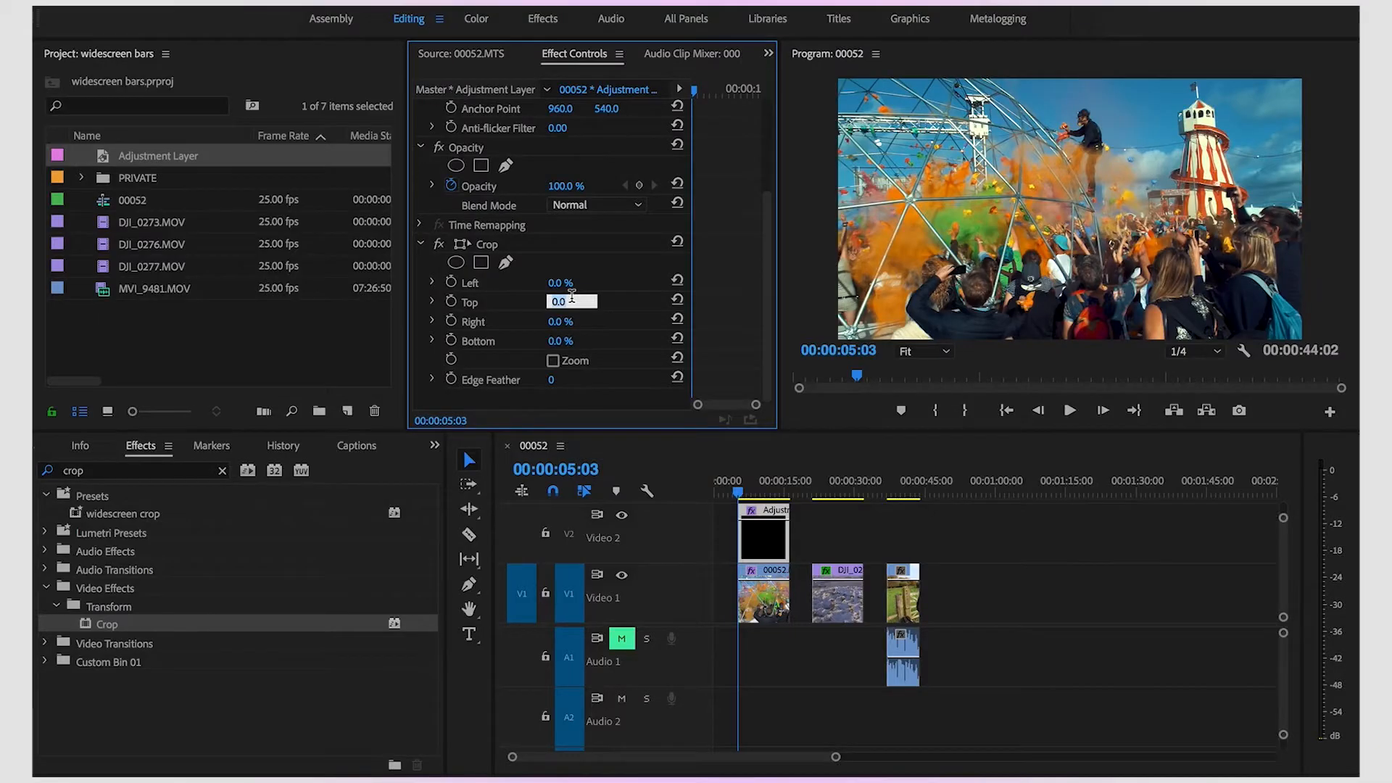
key("Return")
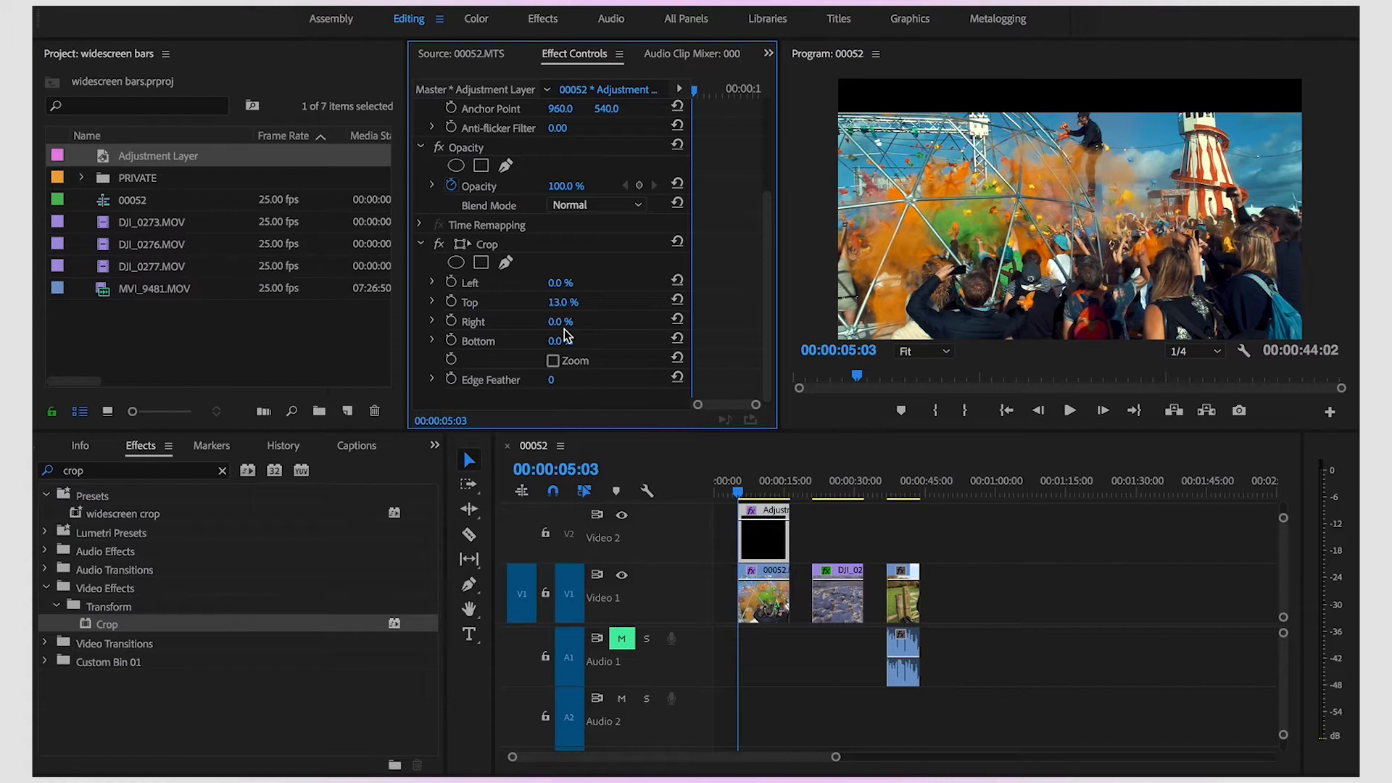
type("13")
key("Return")
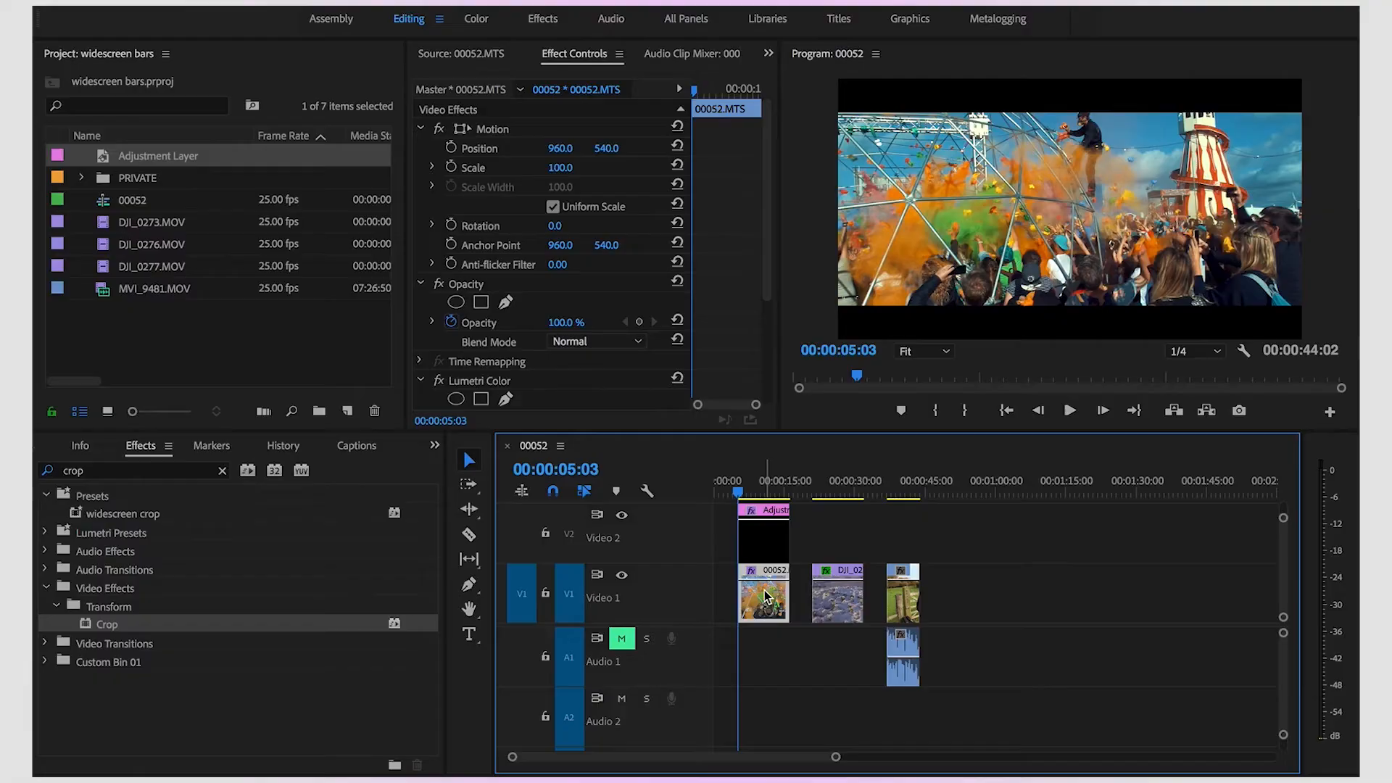
- Try a vertical position of 606 for clip 00052 under the bars, and reset its position
left_click_drag(607, 148, 652, 148)
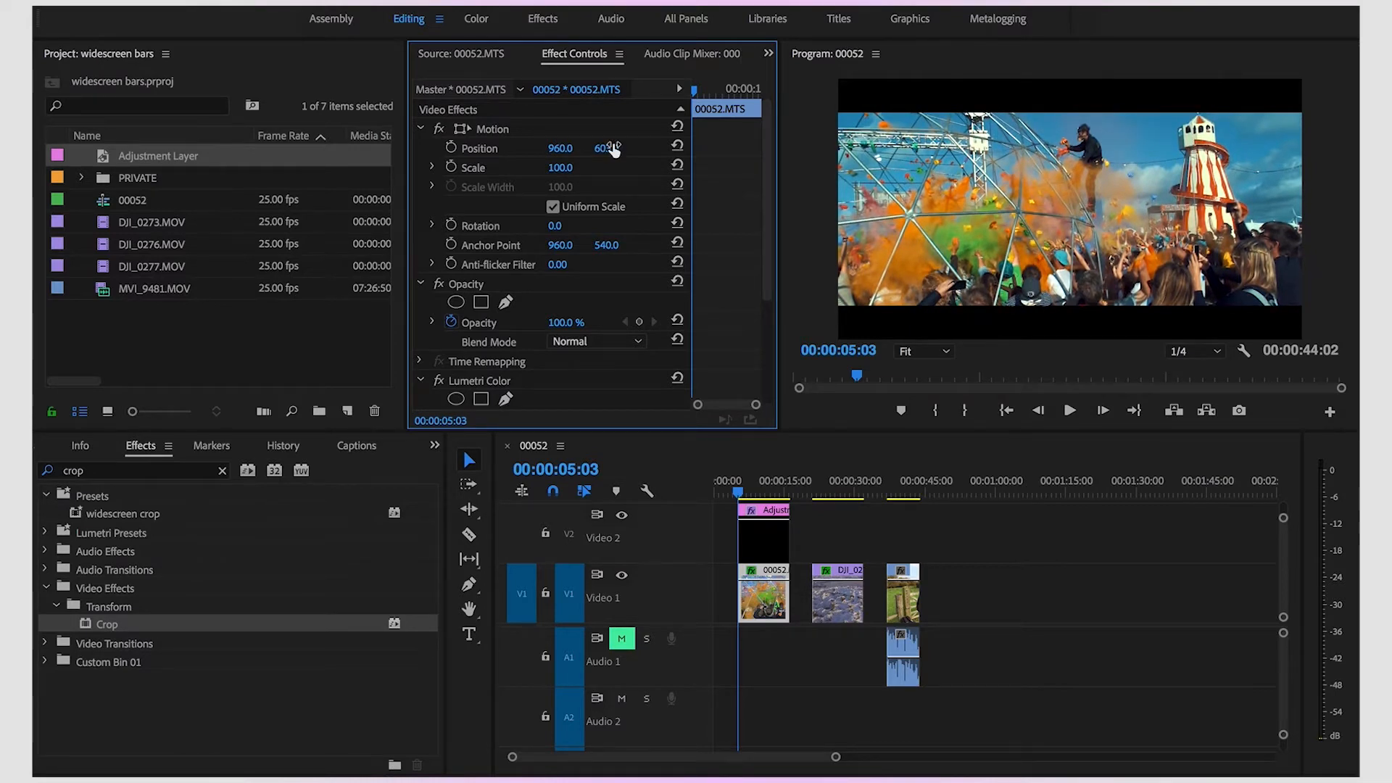
mouse_move(614, 148)
left_mouse_down()
mouse_move(647, 148)
mouse_move(626, 147)
mouse_move(621, 165)
left_mouse_up()
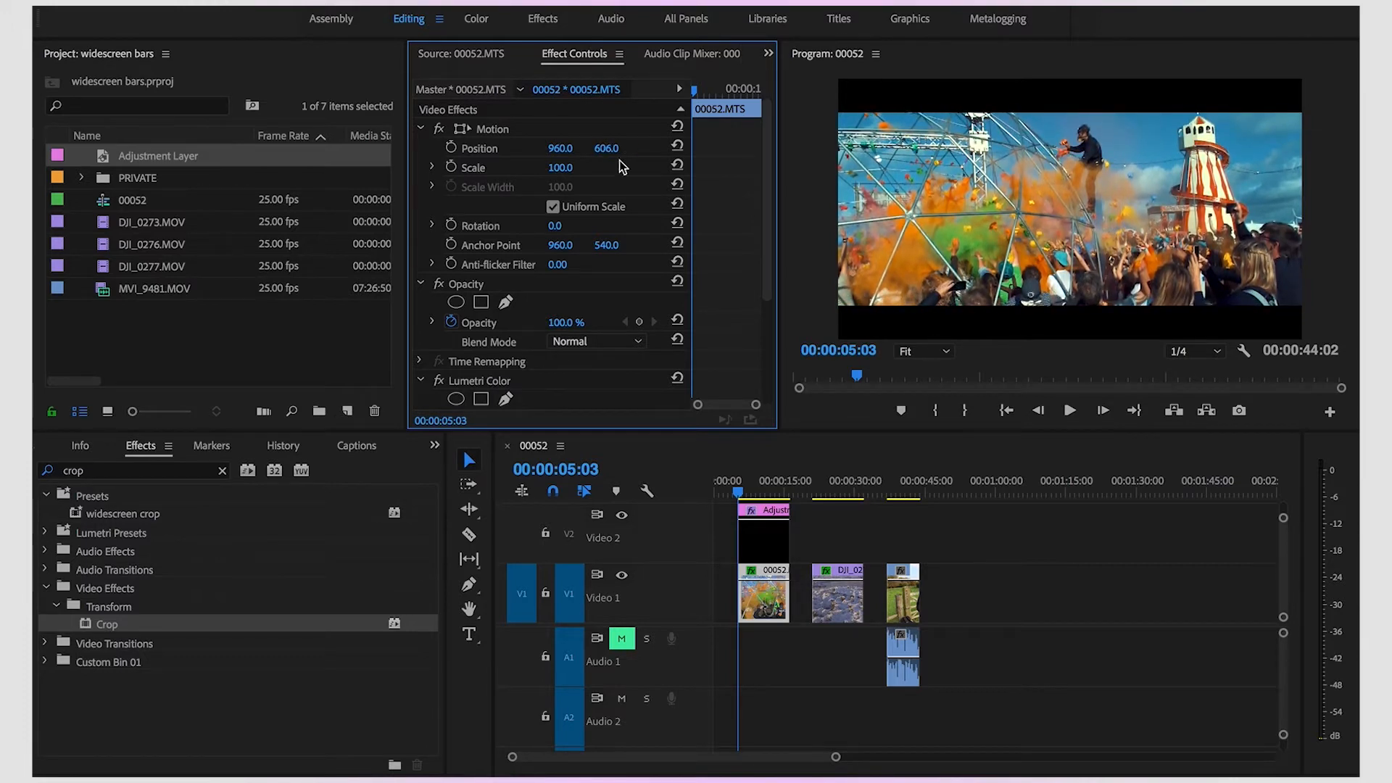
left_click(677, 147)
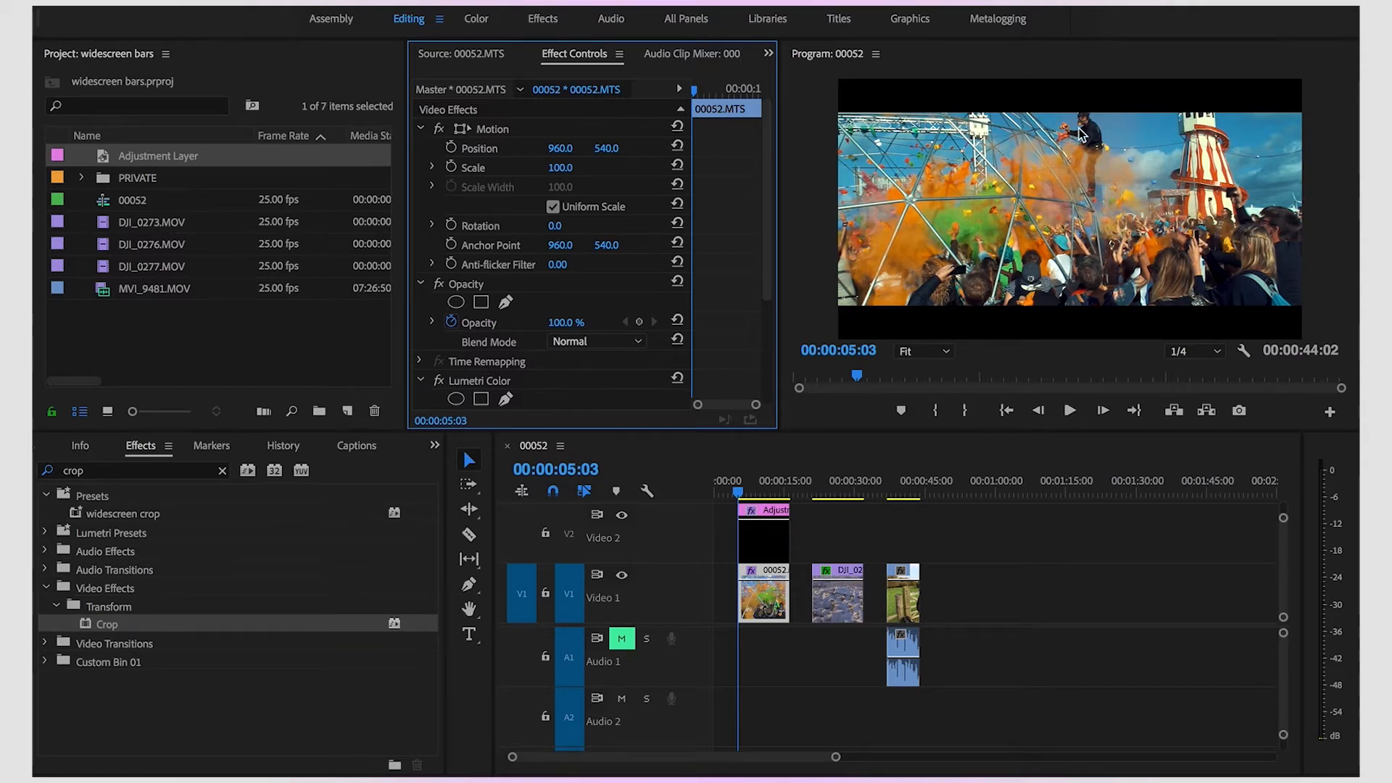
- Reframe clip 00052 beneath the adjustment layer by setting its vertical position to 599
left_click(756, 597)
left_click(607, 148)
left_click_drag(608, 149, 653, 149)
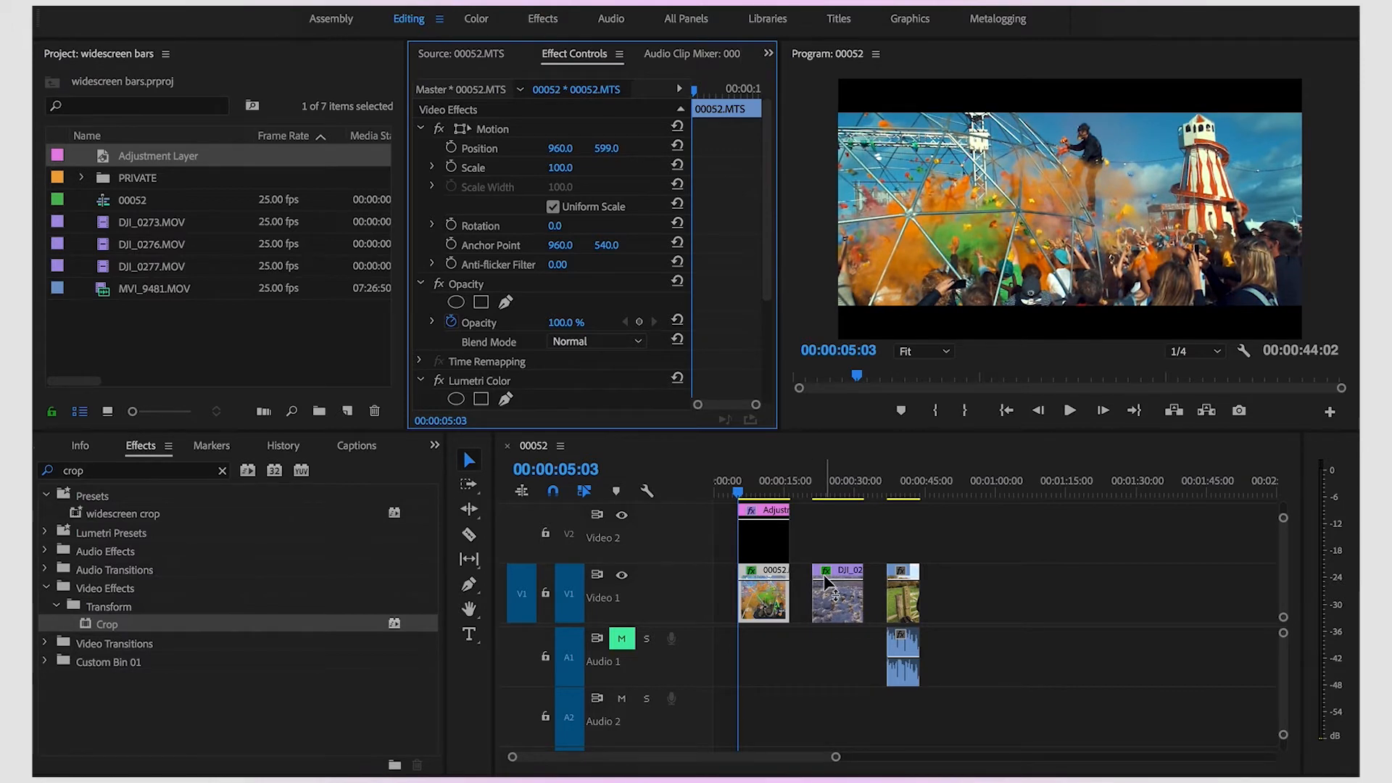
key("space")
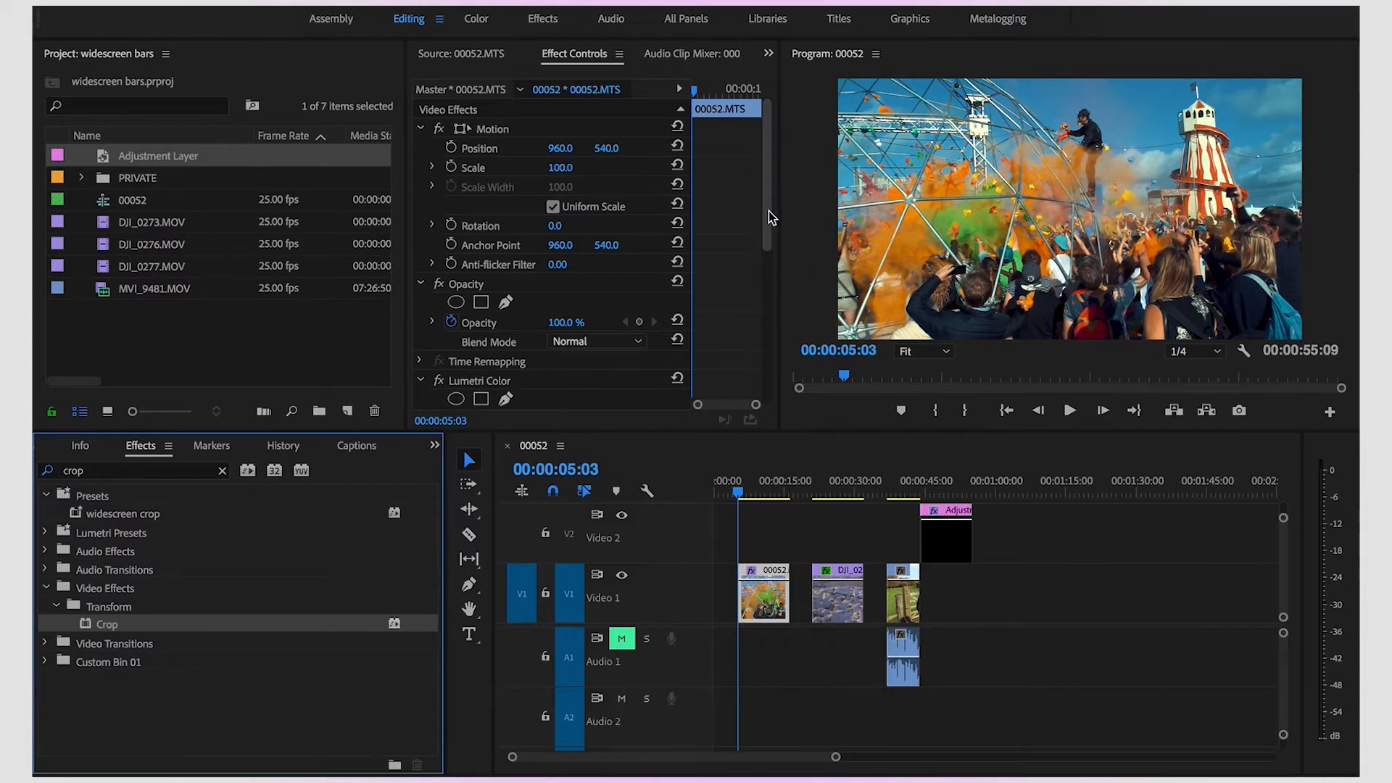
- Set the Crop effect applied directly to clip 00052 to 13% at the top and bottom
left_click_drag(769, 217, 767, 343)
type("1")
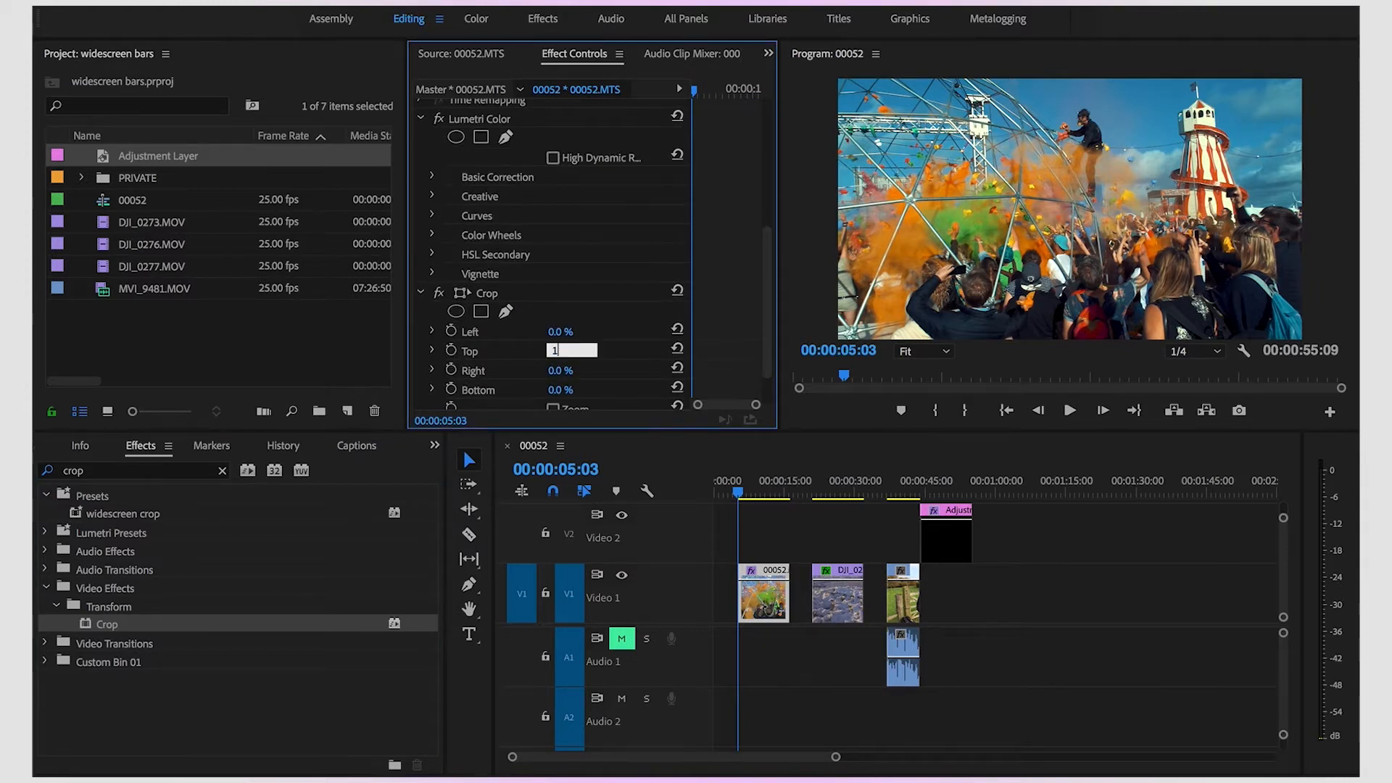
type("3")
key("Return")
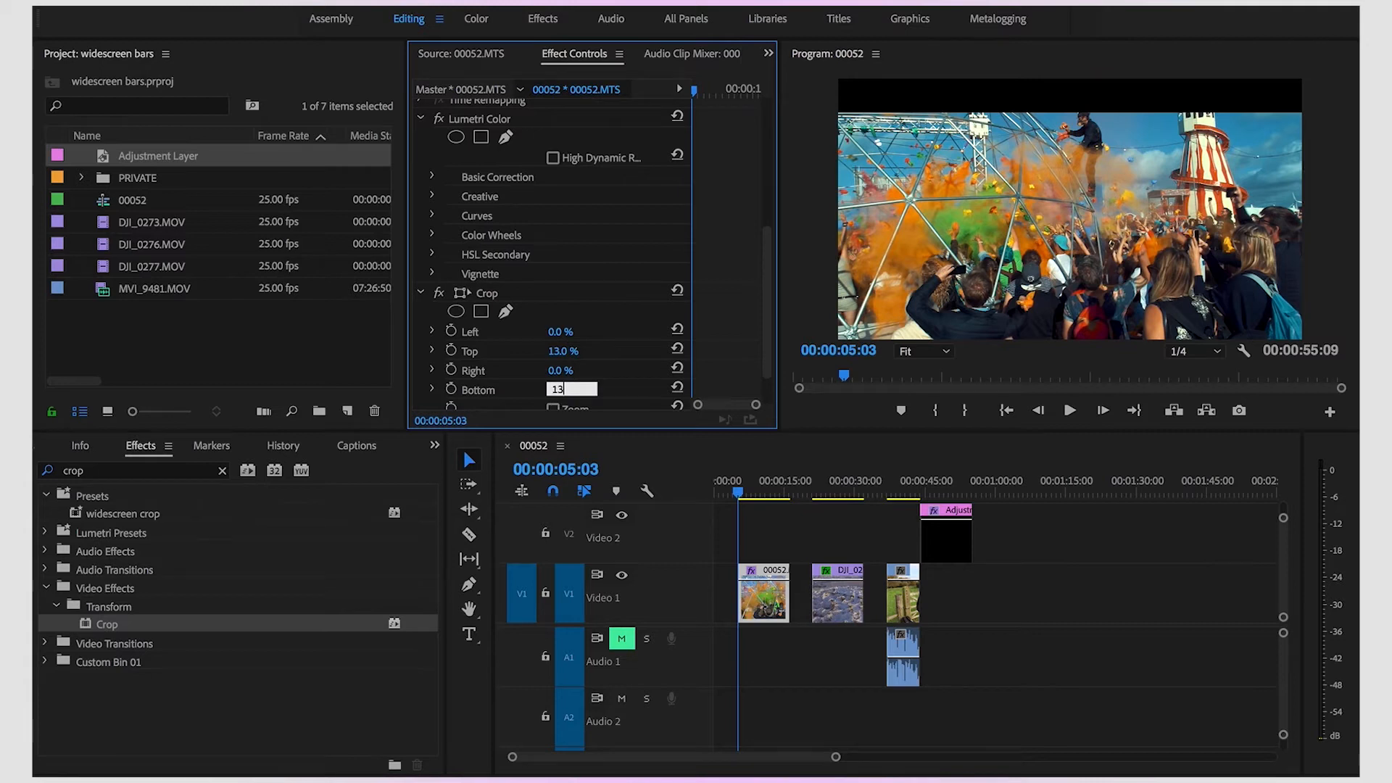
key("Return")
- Try shifting clip 00052 vertically with the crop applied directly to it, and undo the shift
left_click_drag(769, 272, 770, 192)
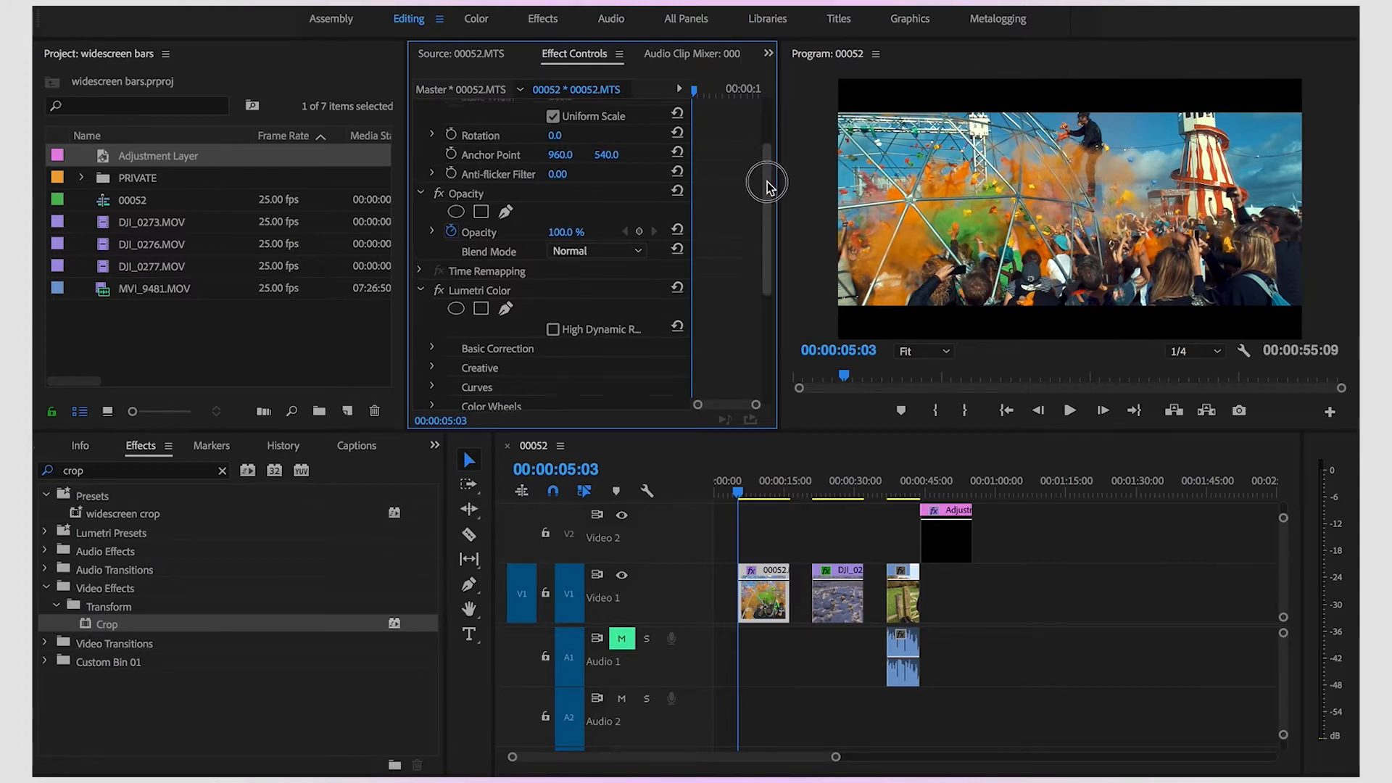
left_click_drag(764, 177, 766, 131)
left_click_drag(607, 149, 546, 149)
key("ctrl+z")
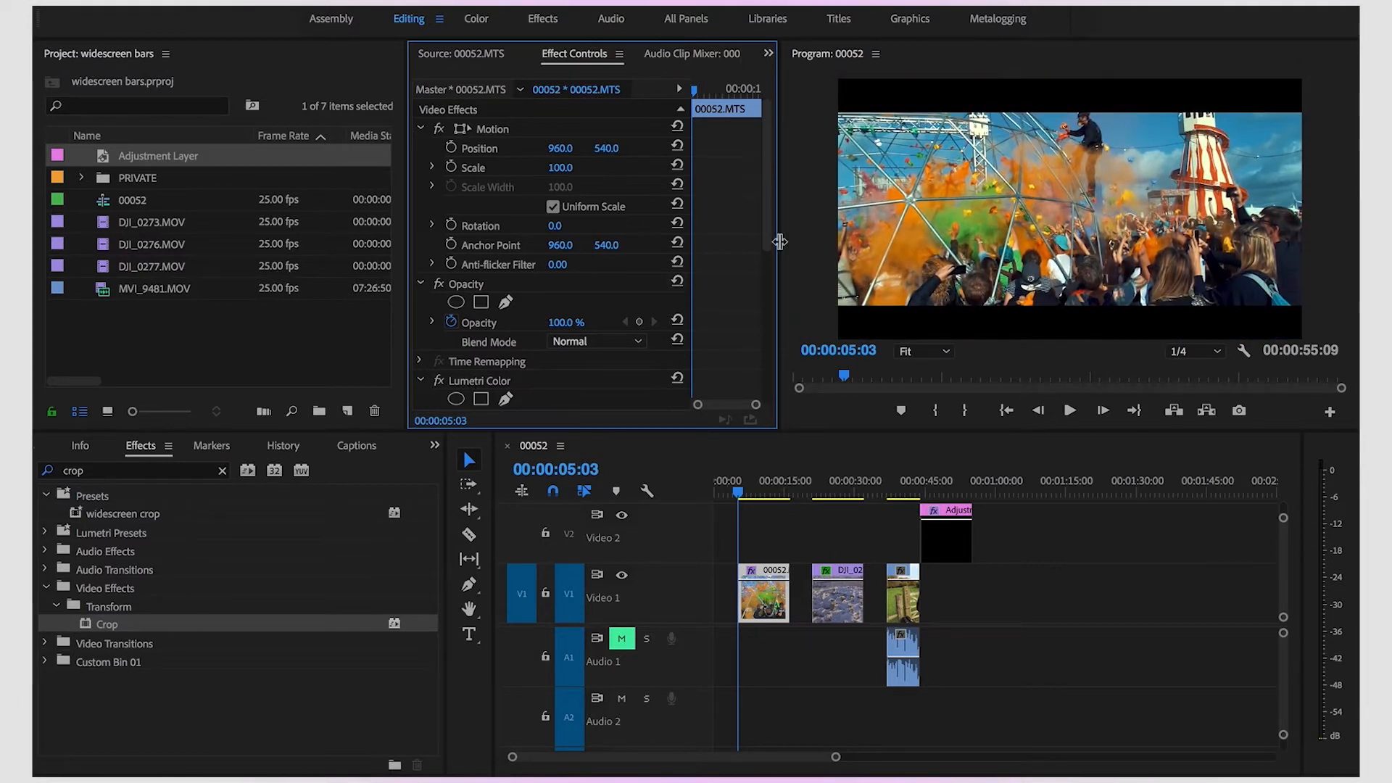
- Delete the Crop effect from clip 00052
left_click(771, 334)
left_click(500, 245)
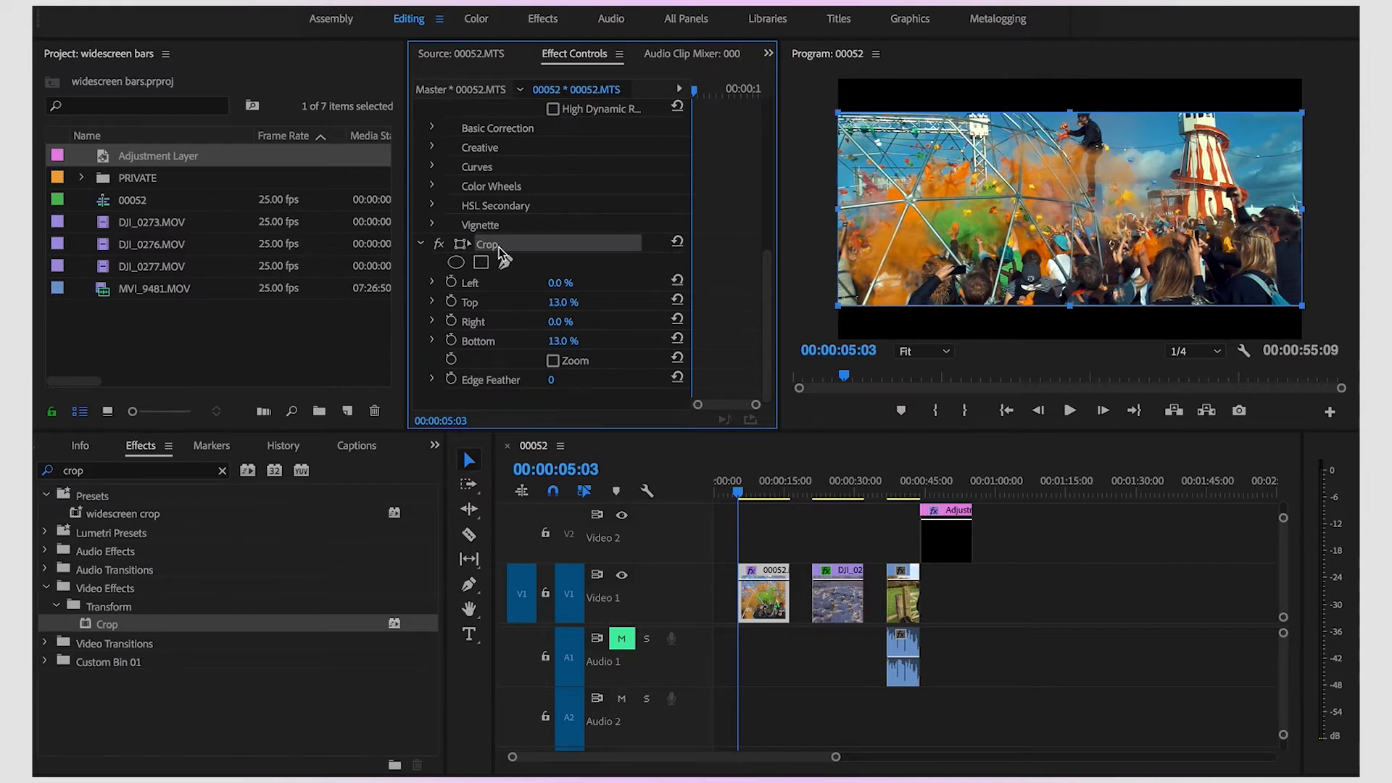
key("Delete")
- Move the adjustment layer back above clip 00052 and set the clip's vertical position to 601
left_click_drag(946, 542, 765, 539)
left_click(763, 607)
left_click(603, 147)
left_click_drag(604, 153, 651, 149)
key("ctrl+z")
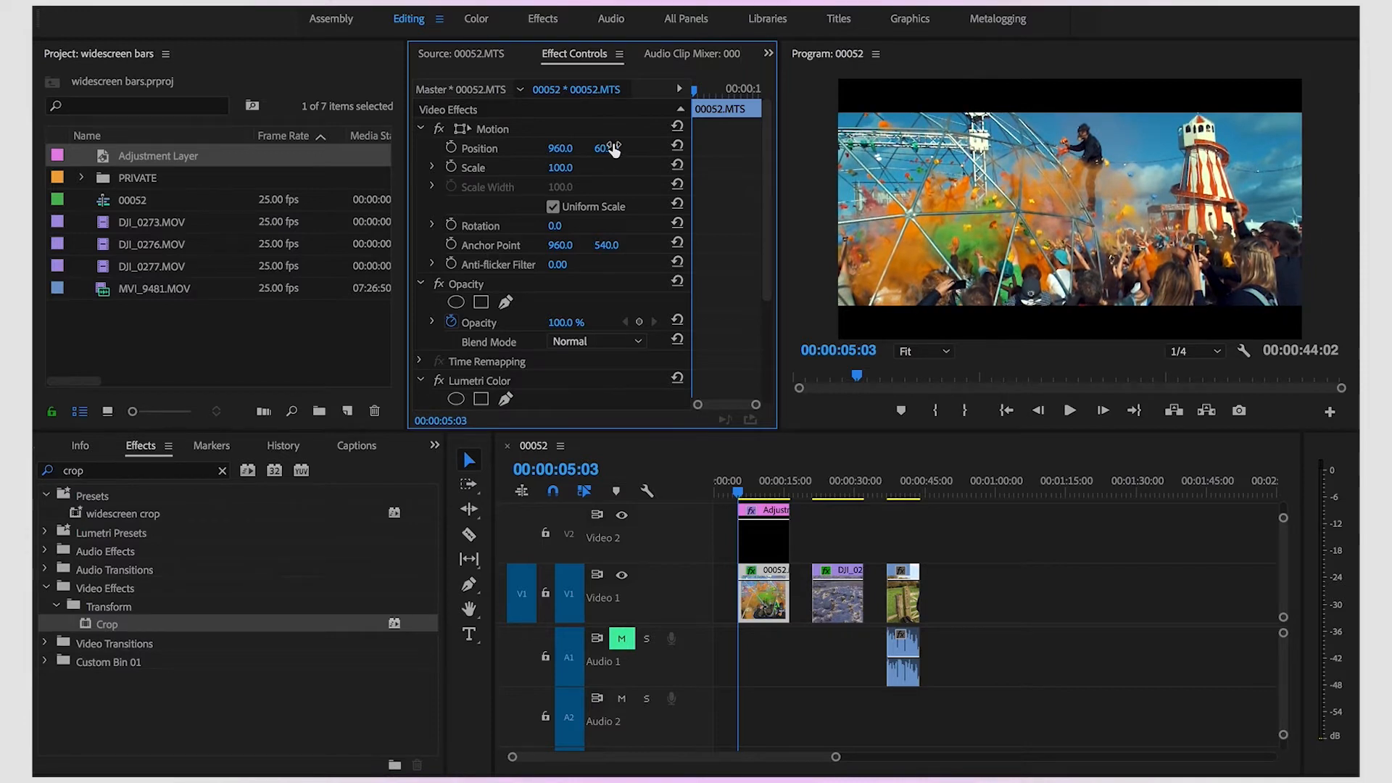
- Move the adjustment layer above clip MVI_9481 and lower the clip's vertical position to bring the presenter's head into frame
left_click(893, 484)
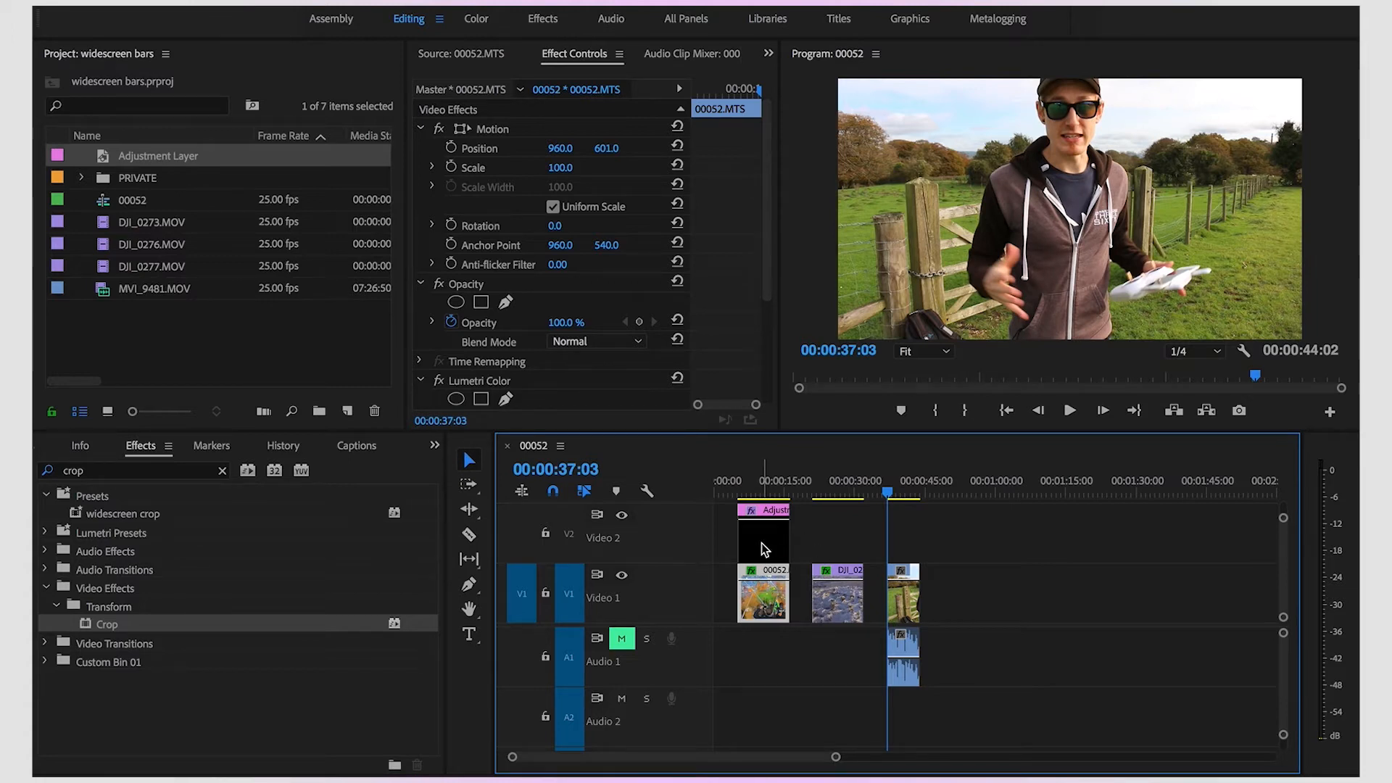
left_click_drag(763, 549, 921, 538)
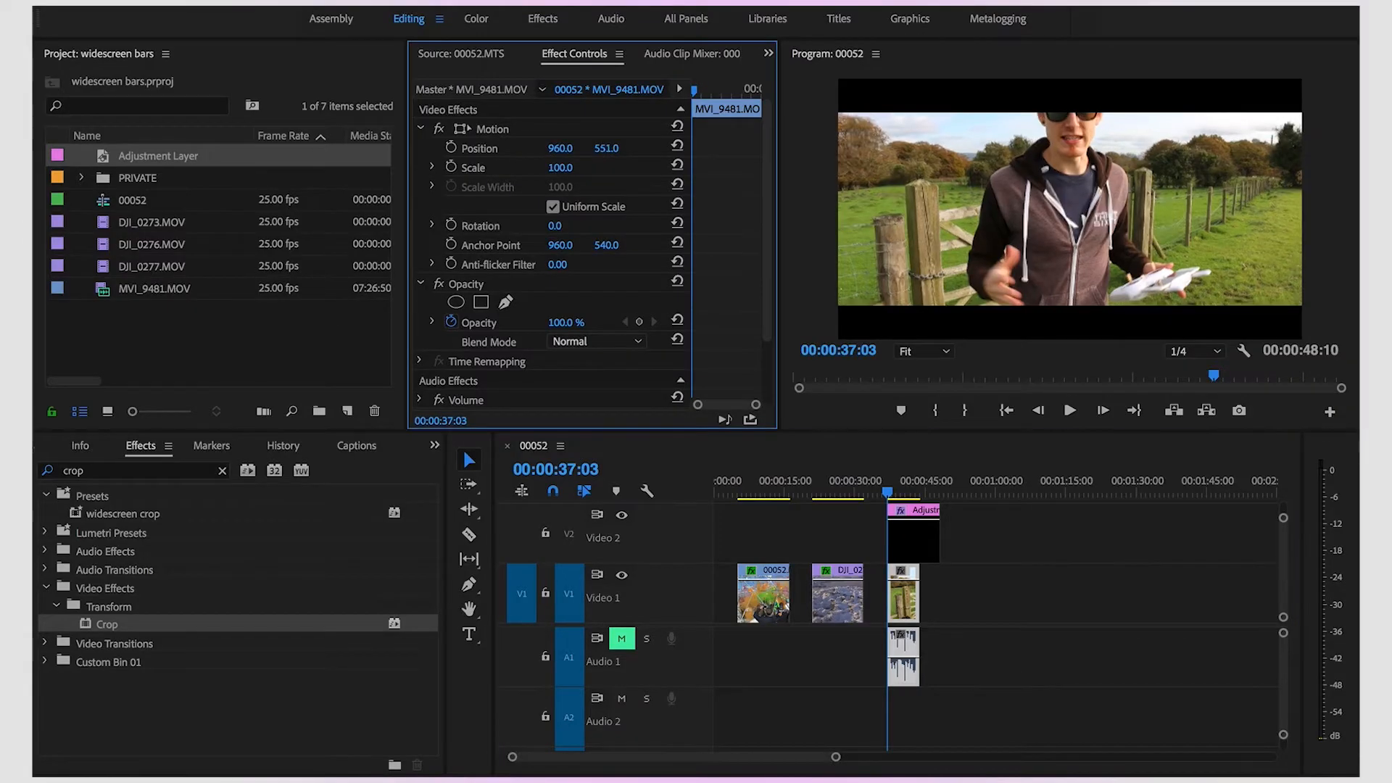
mouse_move(607, 148)
left_mouse_down()
mouse_move(838, 148)
mouse_move(612, 151)
left_mouse_up()
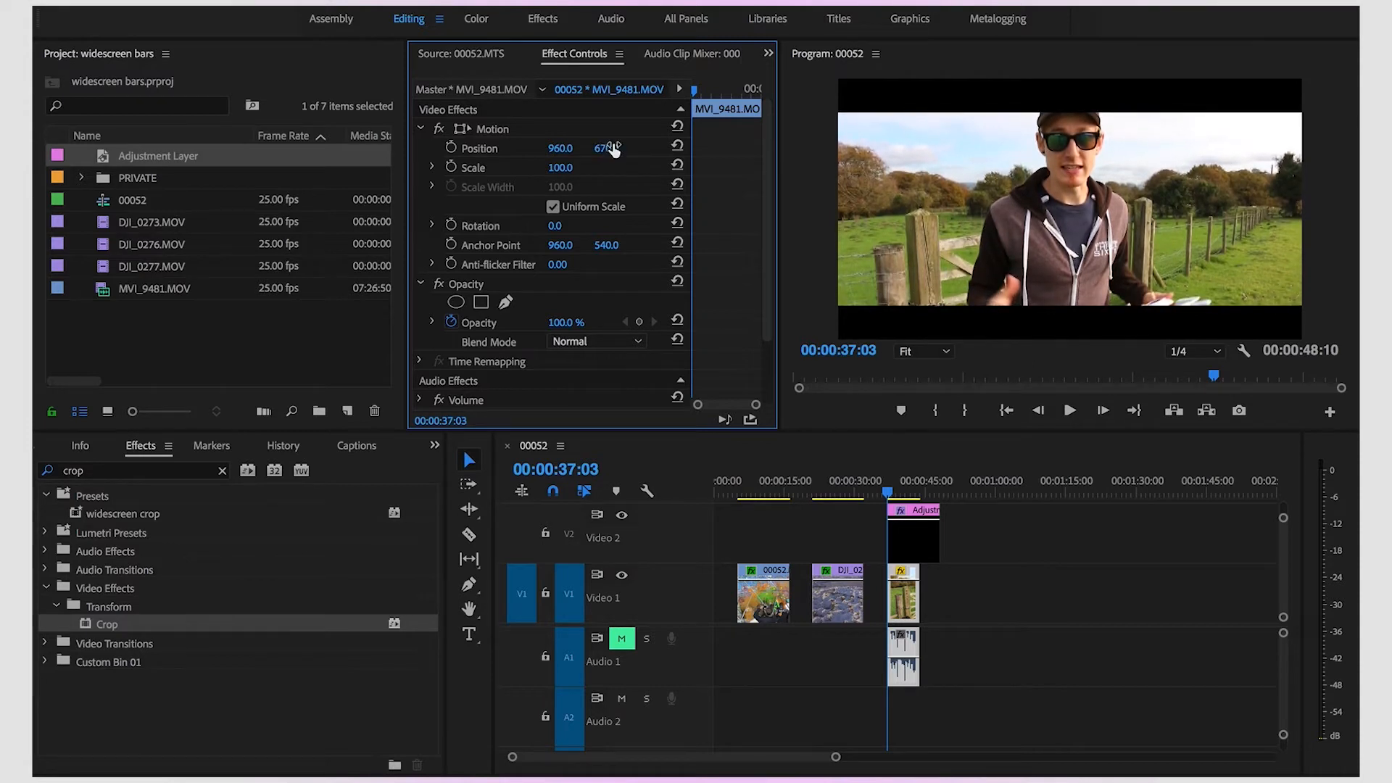
- Play the reframed presenter clip full screen to check its widescreen bars
key("ctrl+grave")
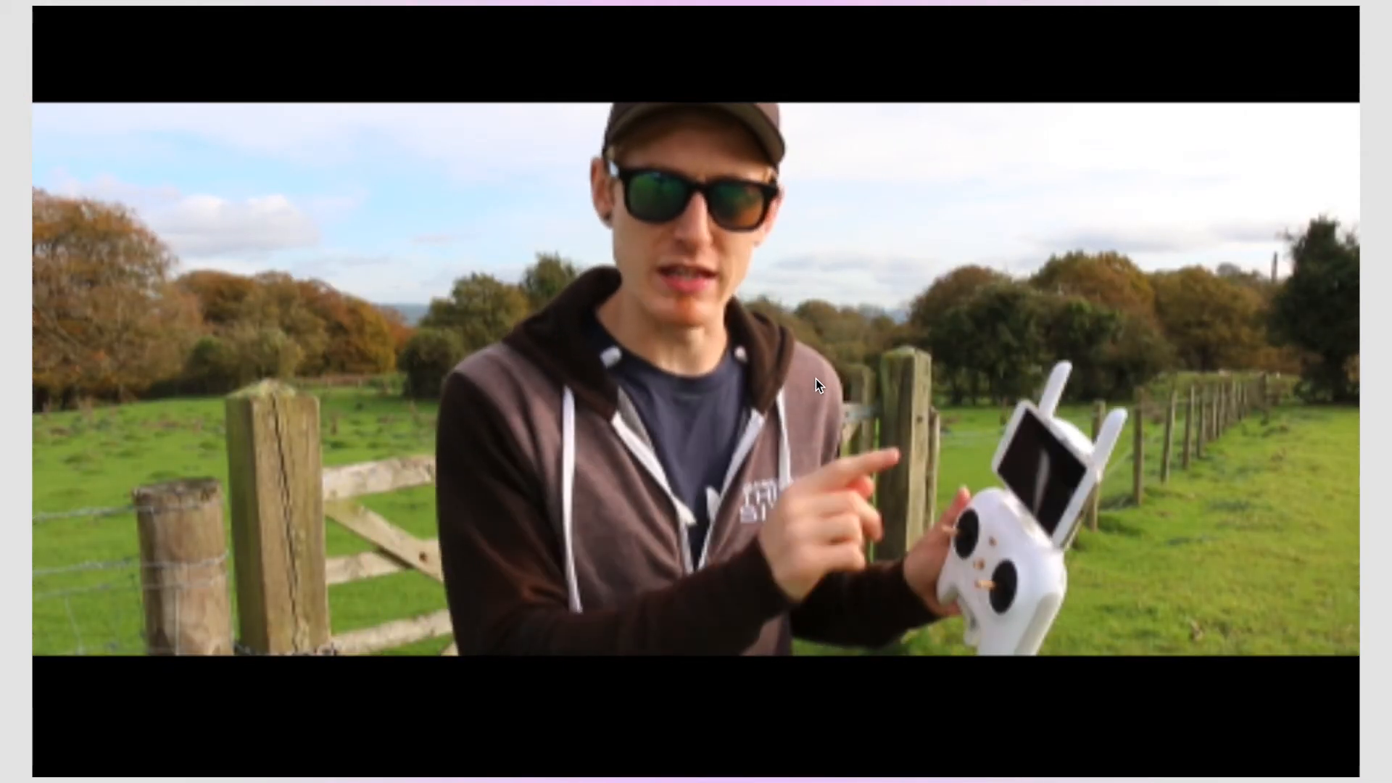
key("space")
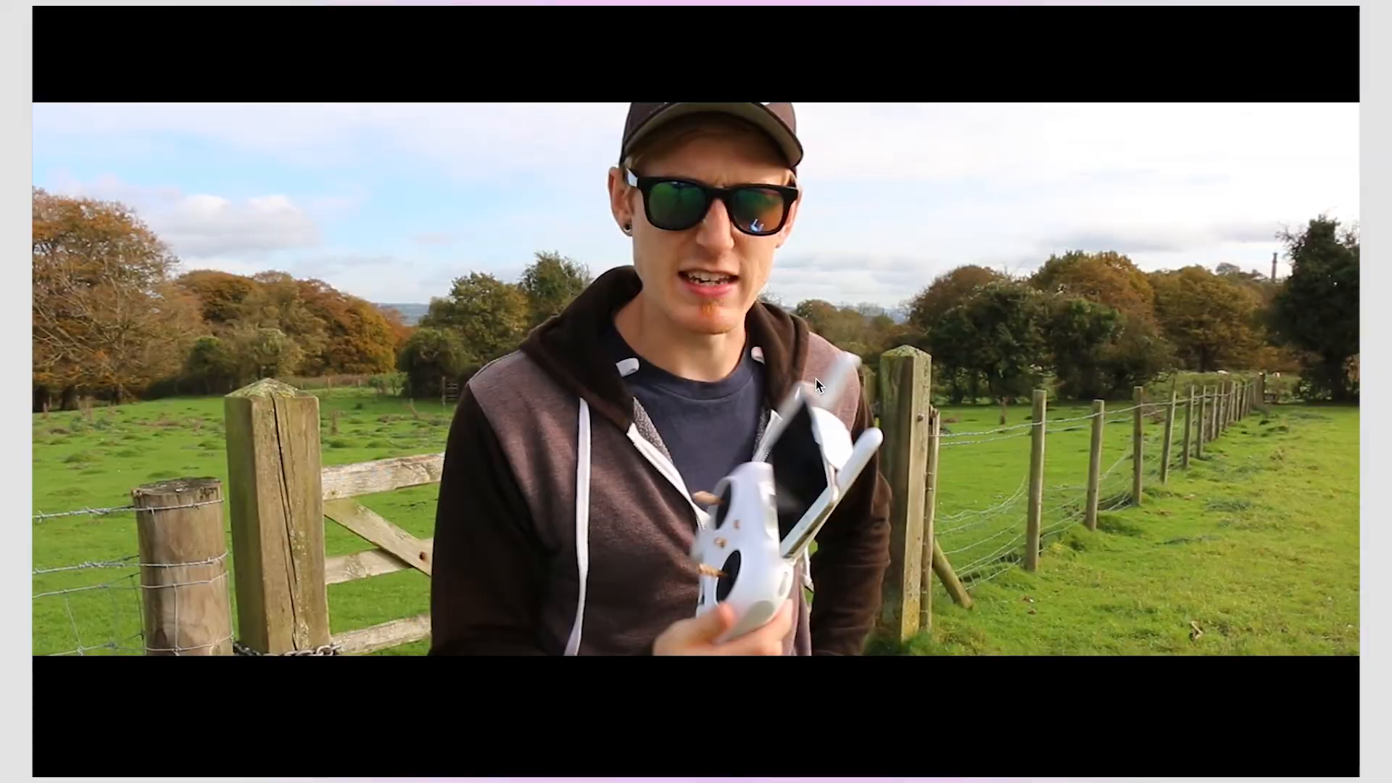
key("ctrl+grave")
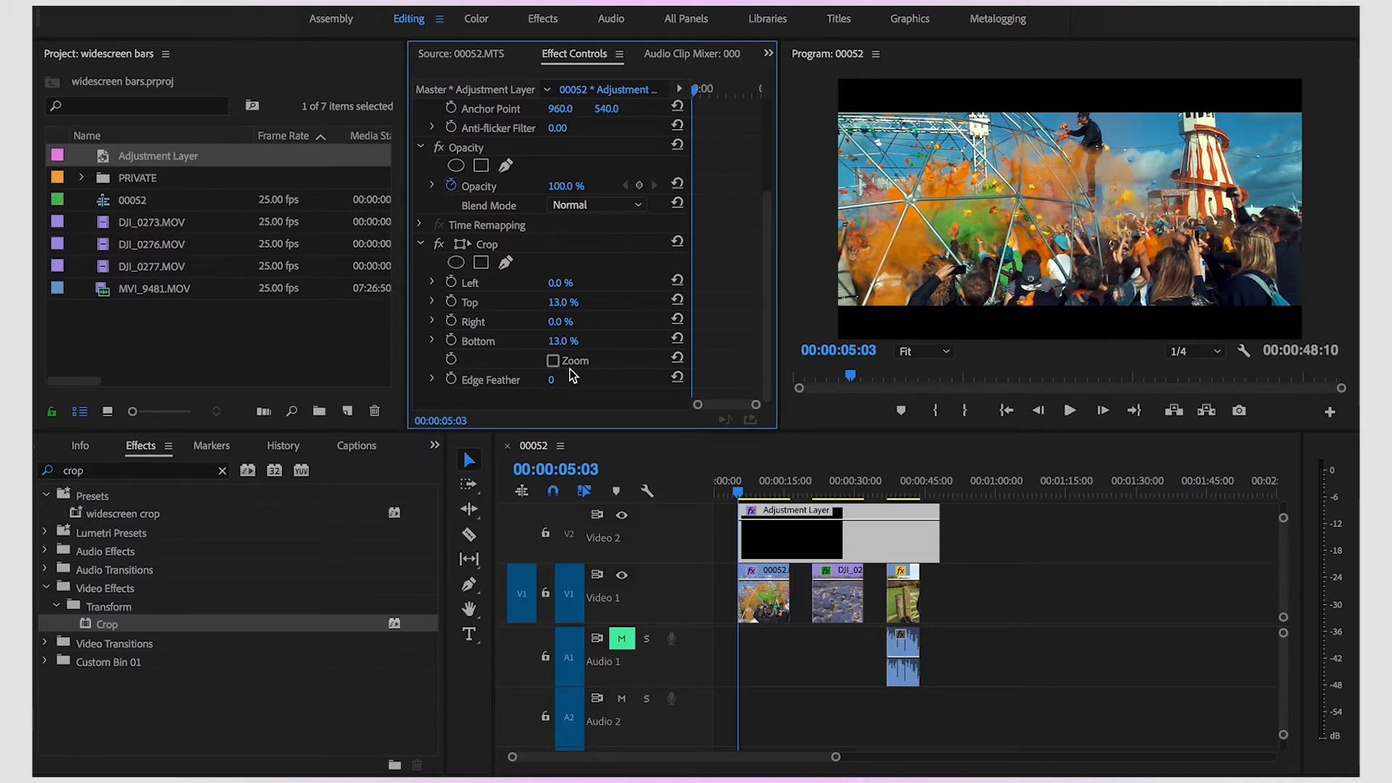
- Try to save the adjustment layer's Crop settings as a Scale-type preset named "widescreen bars"
left_click(488, 245)
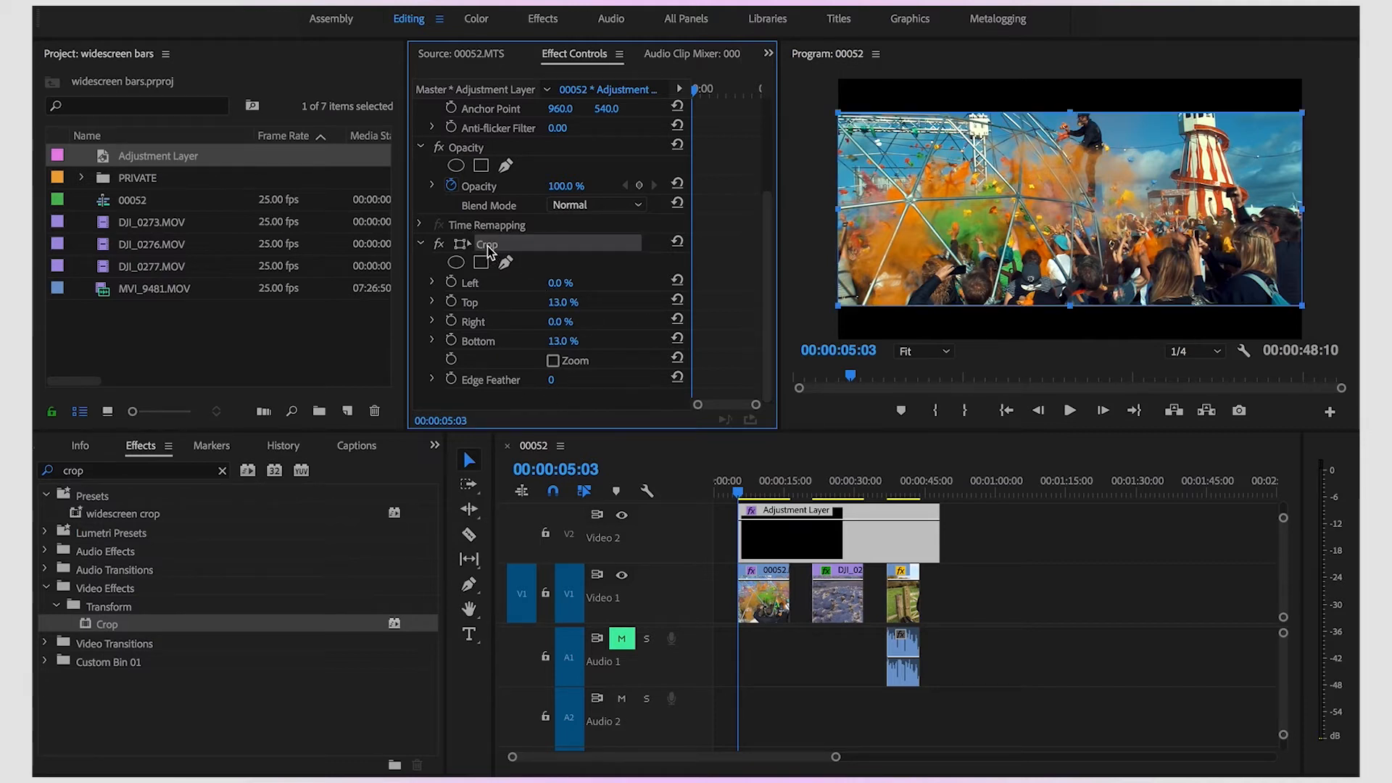
right_click(490, 251)
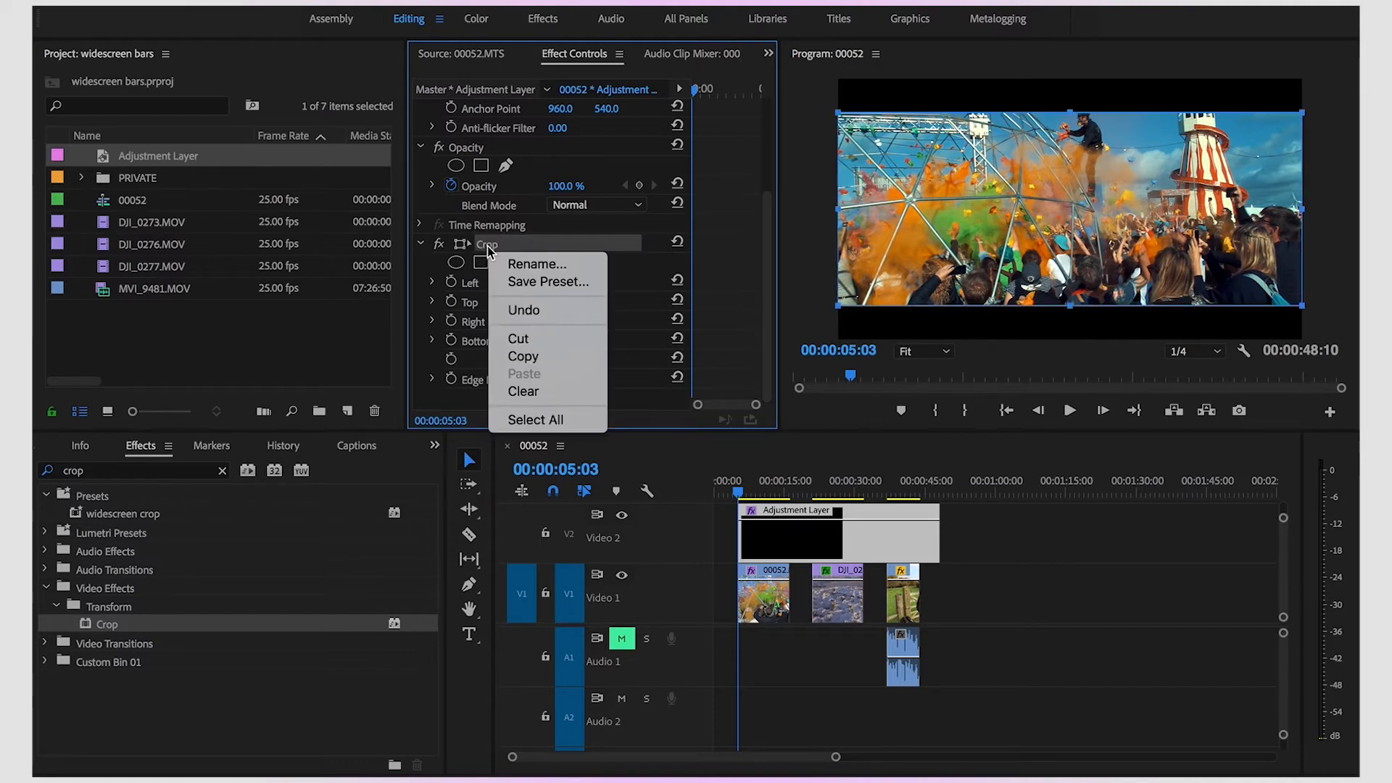
left_click(548, 284)
type("widescre")
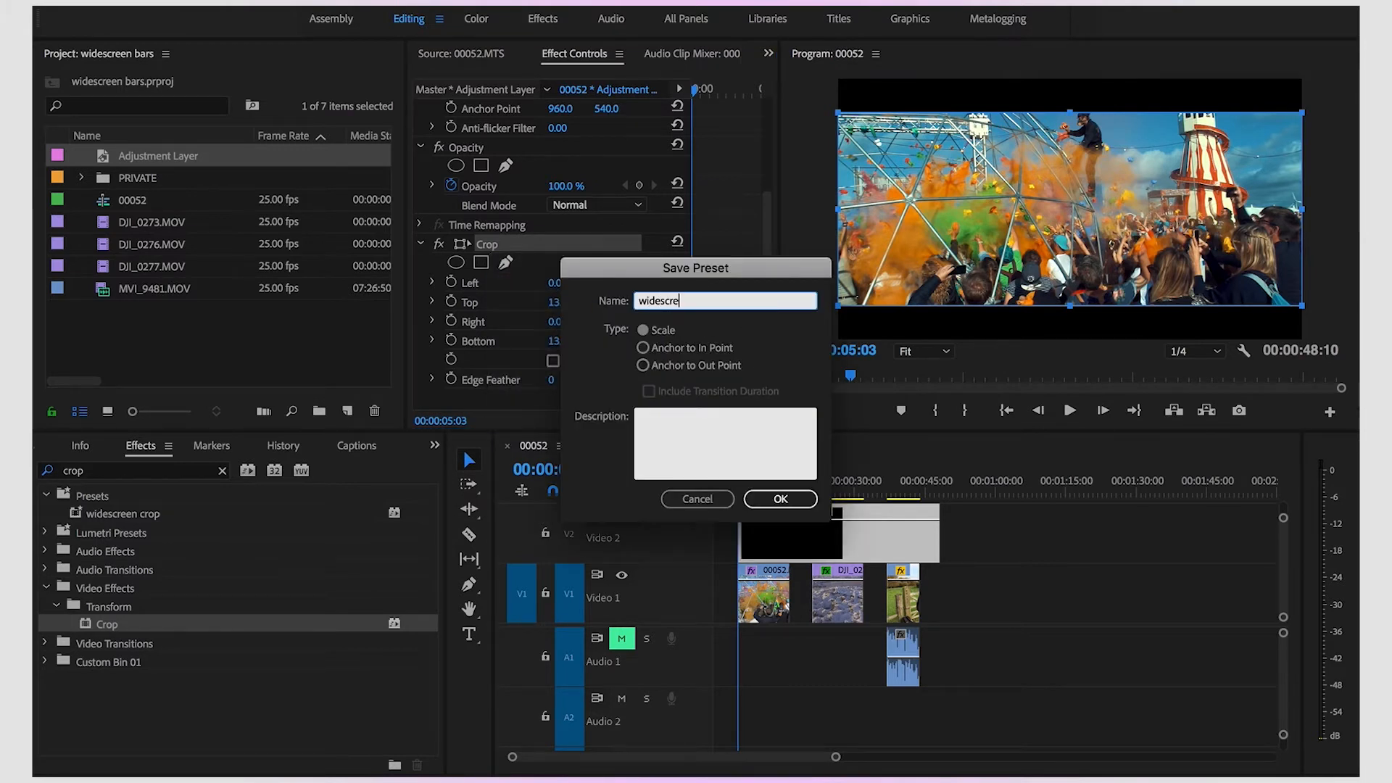
type("en bars")
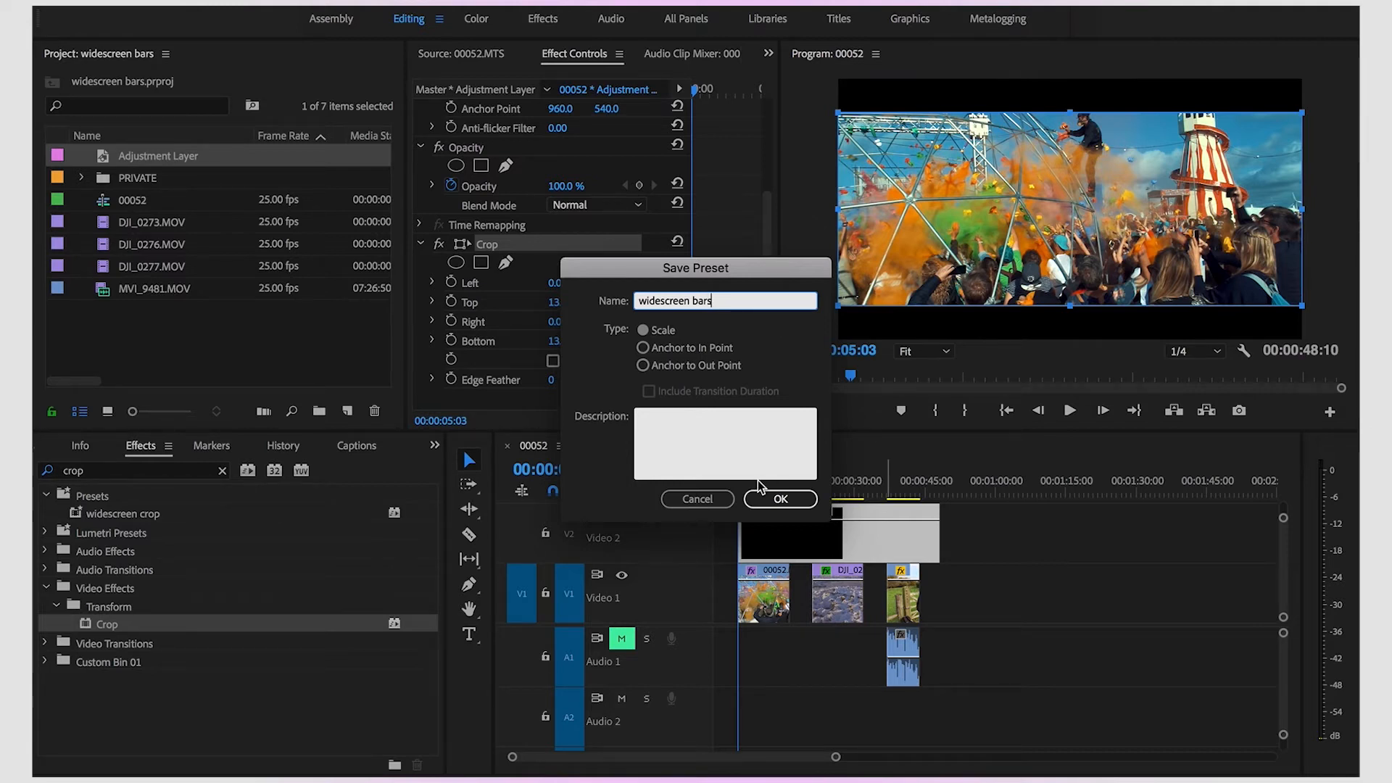
left_click(714, 500)
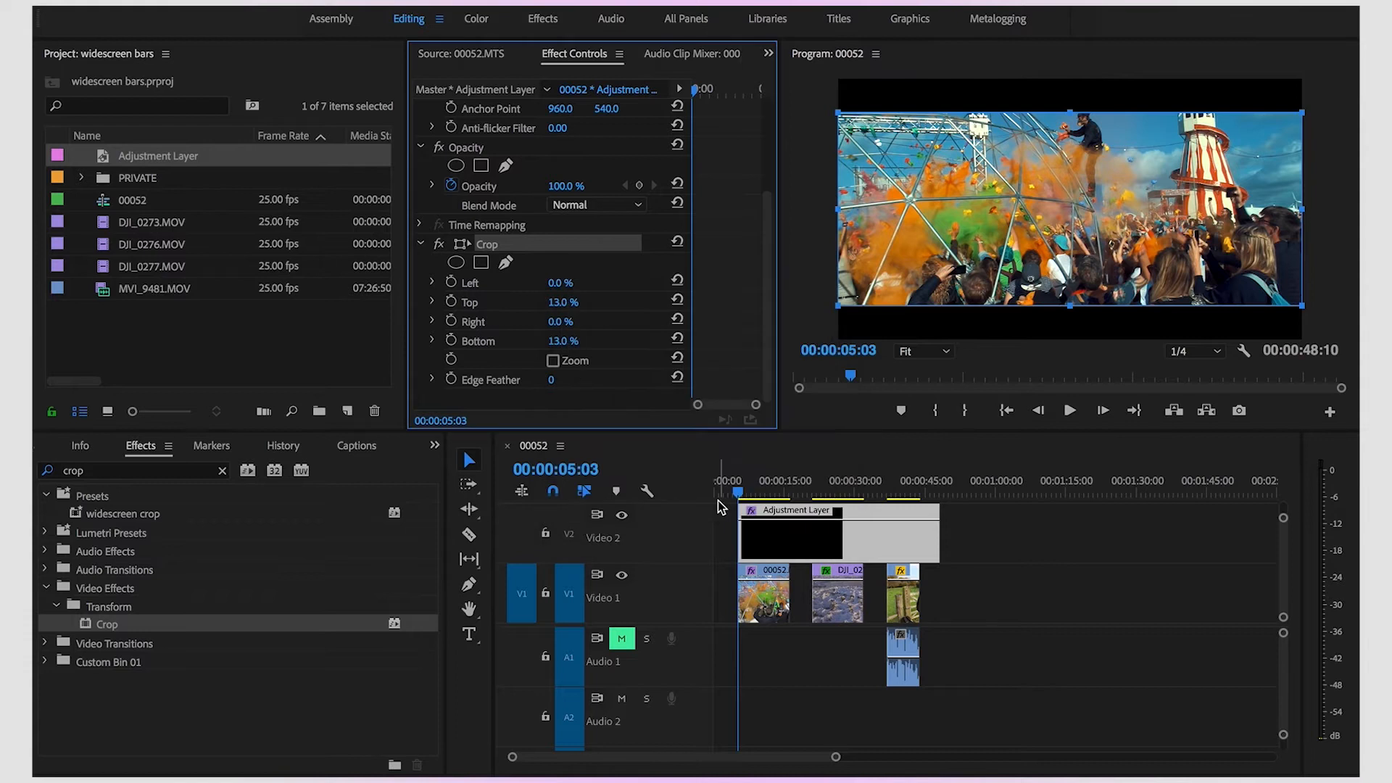
- Clear the effects search and select the saved widescreen crop preset in the Presets folder
left_click(107, 472)
key("BackSpace")
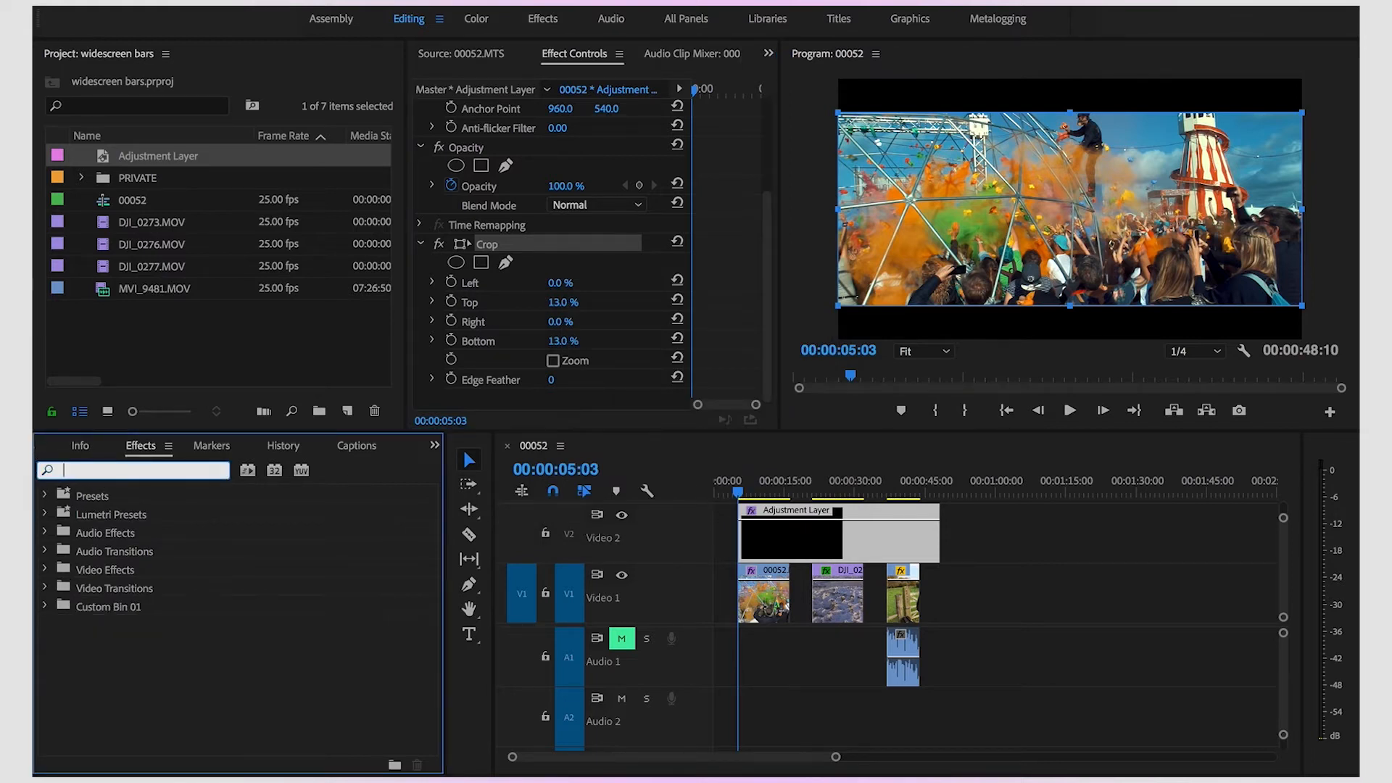
left_click(43, 498)
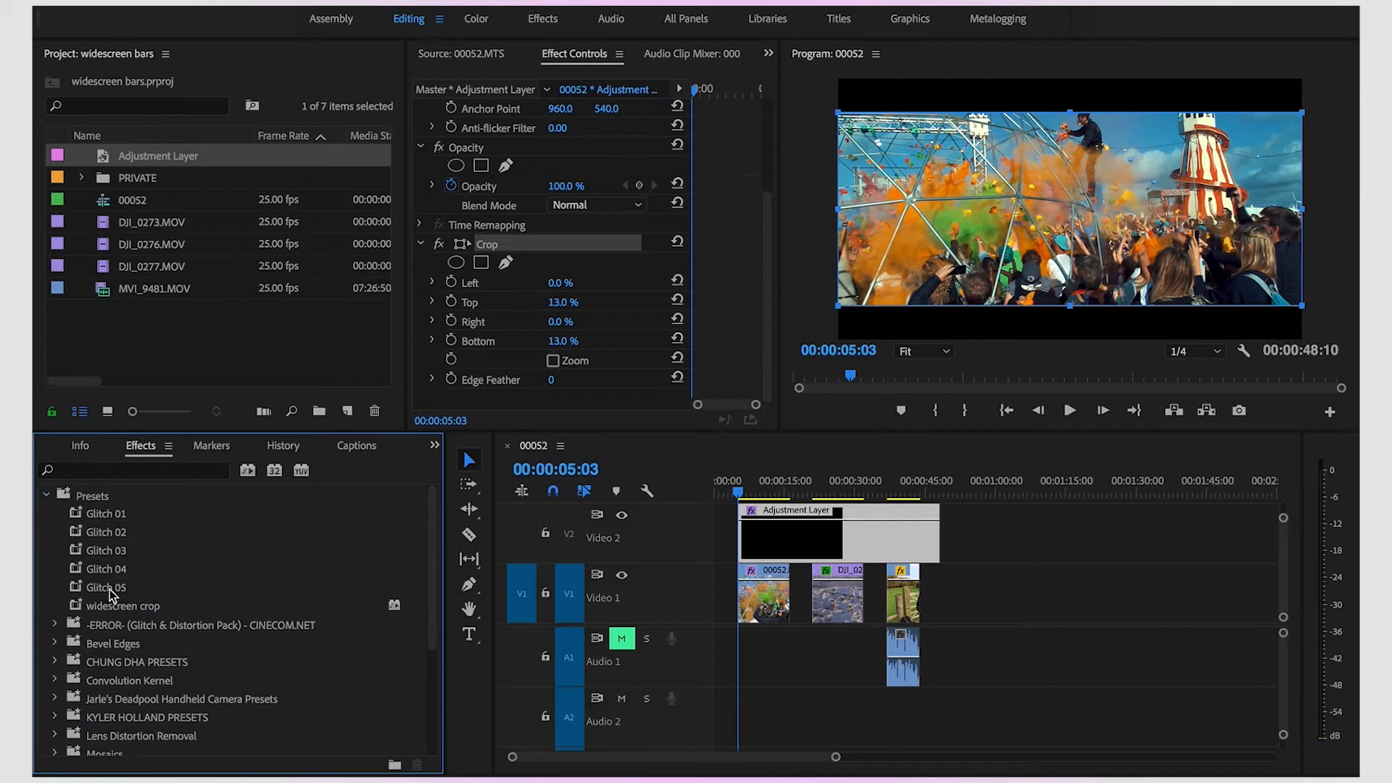
left_click(110, 607)
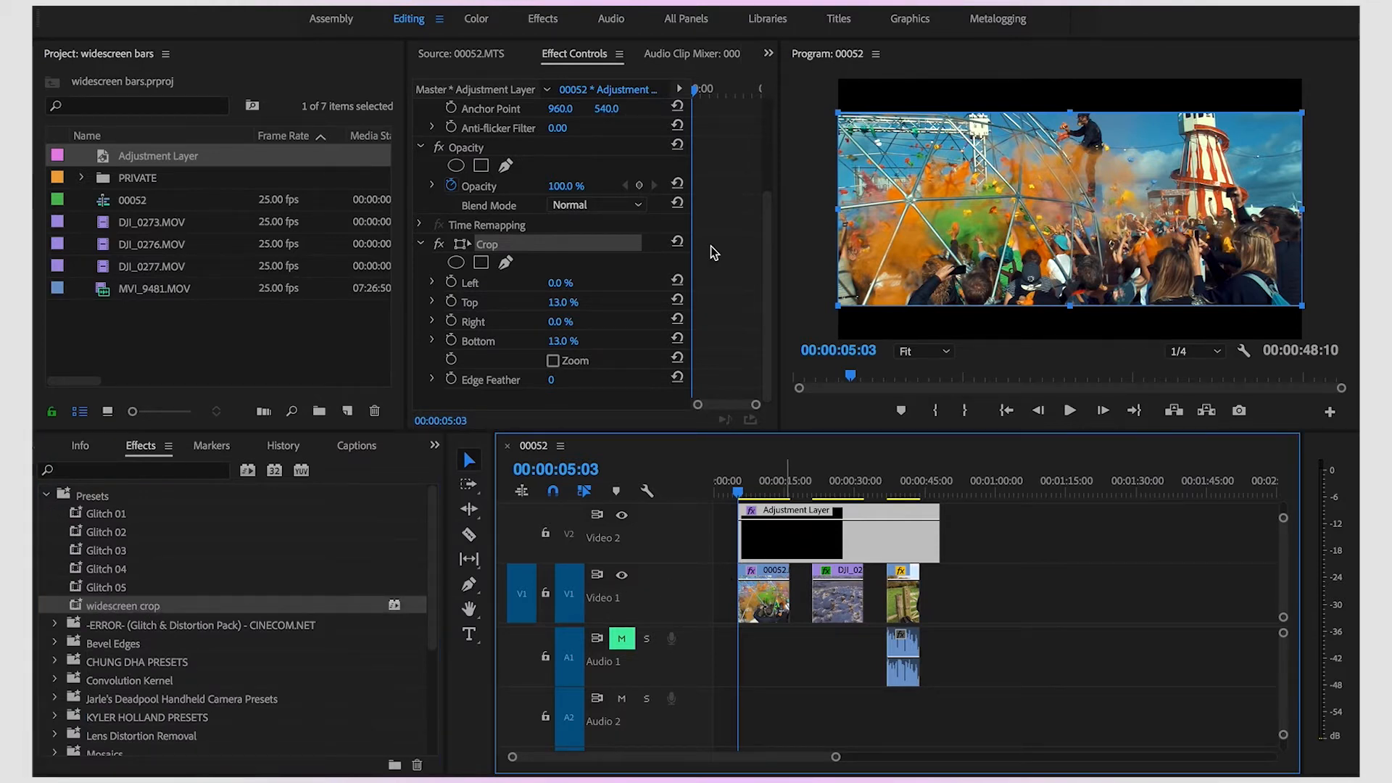
- Remove the Crop effect from the adjustment layer and apply the widescreen crop preset to it instead
left_click(498, 245)
key("Delete")
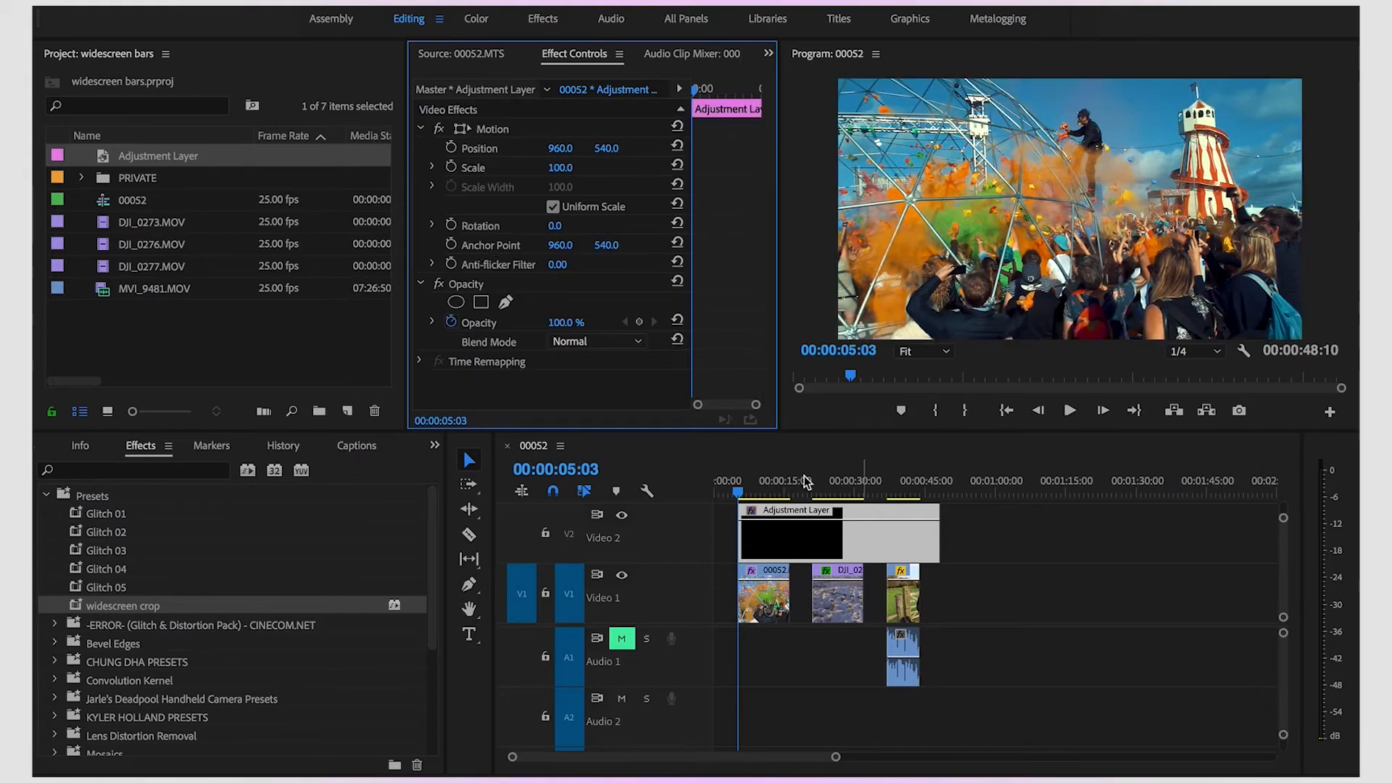
left_click(772, 544)
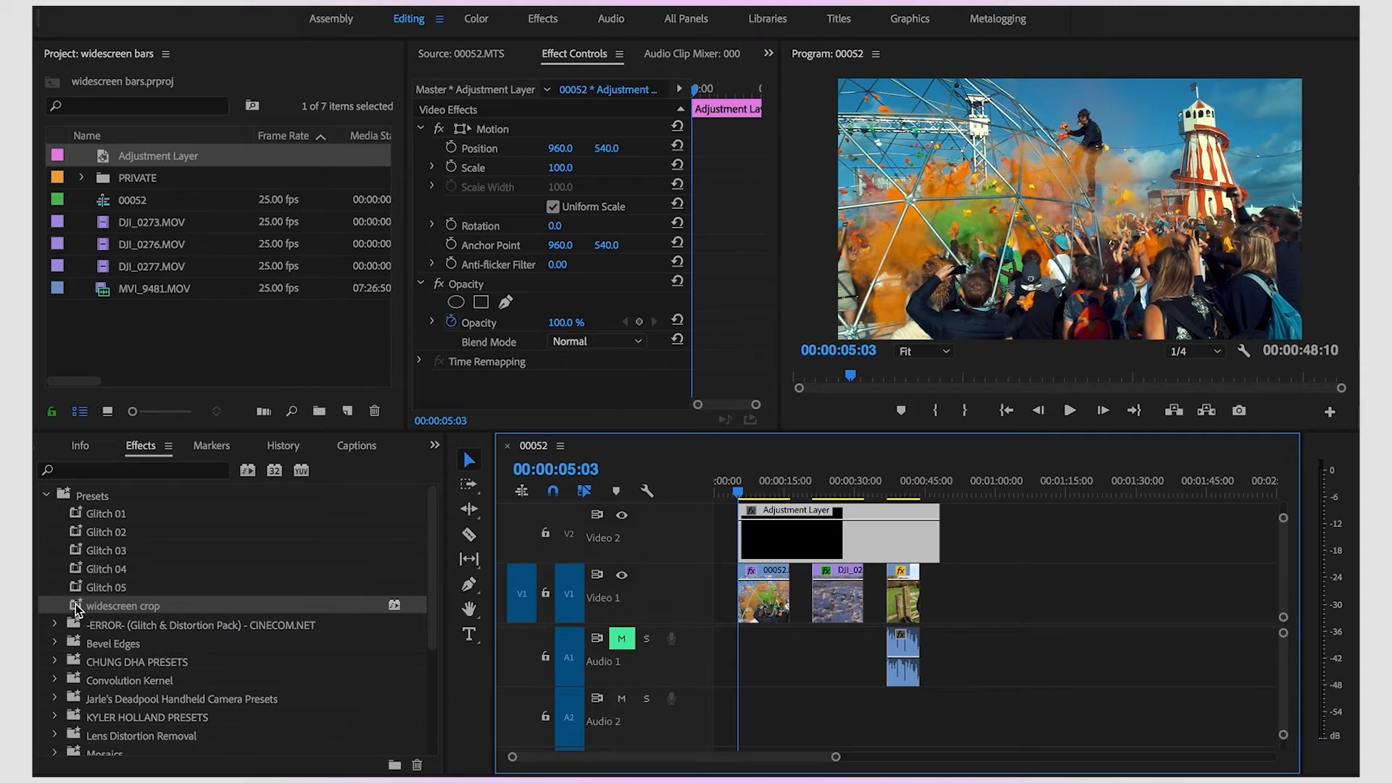
left_click_drag(78, 612, 763, 537)
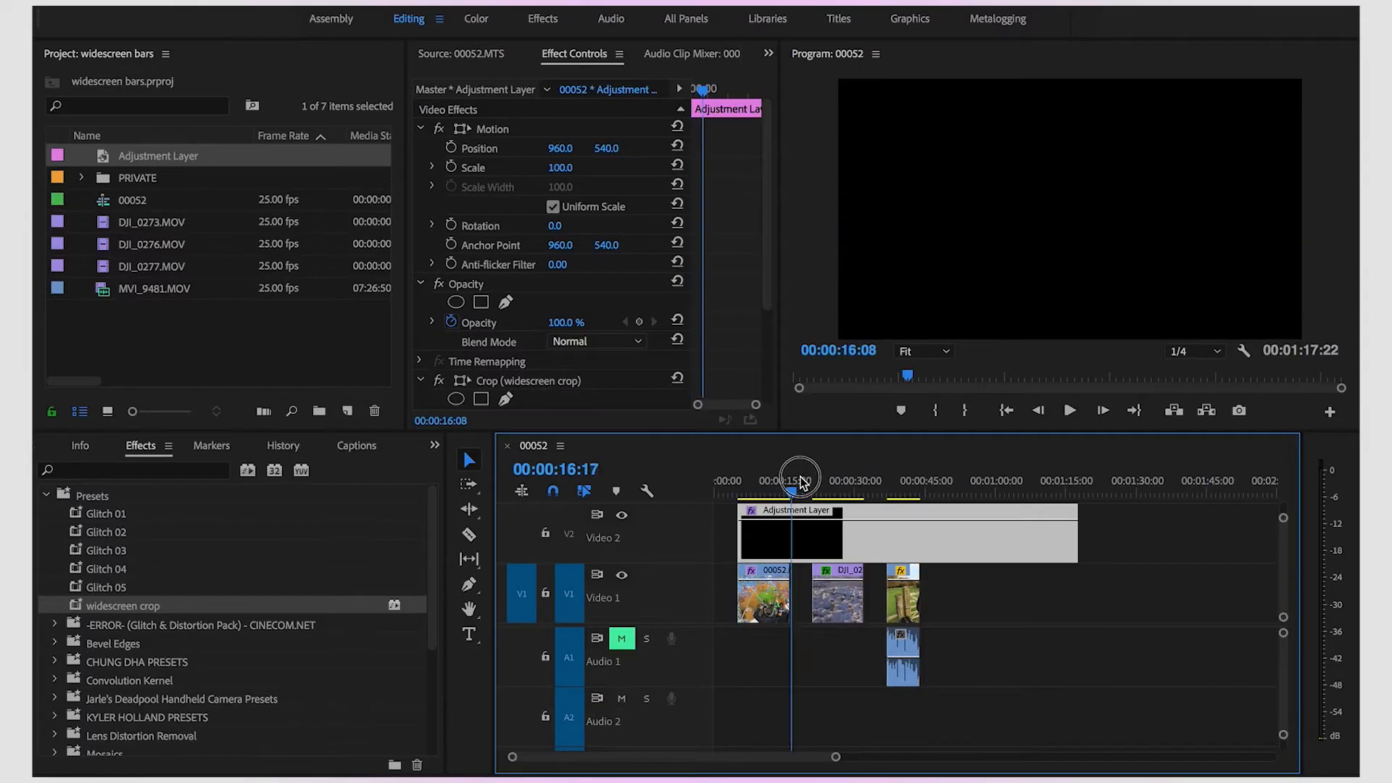
- Reset the position of clip MVI_9481 and lower it again to a vertical position of 658
left_click_drag(795, 486, 900, 487)
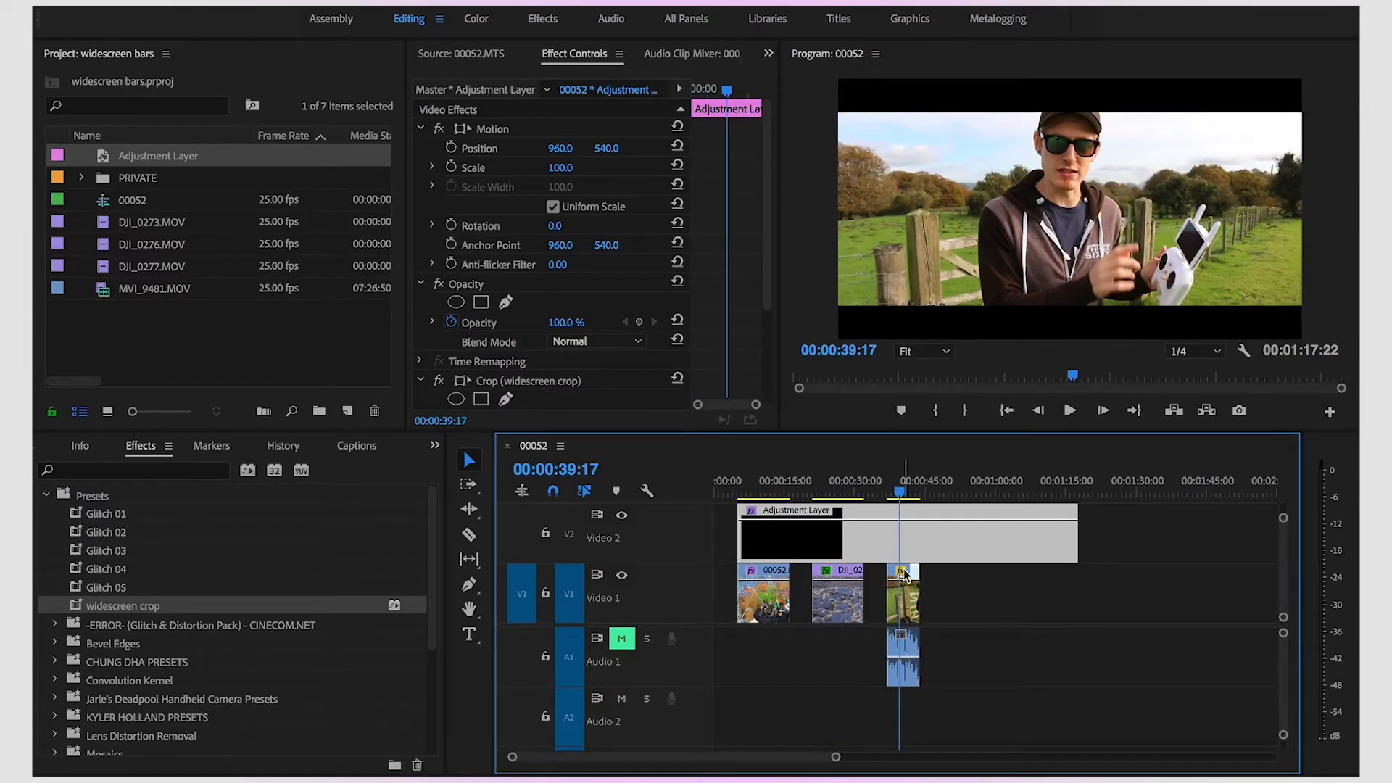
left_click(910, 603)
left_click(677, 146)
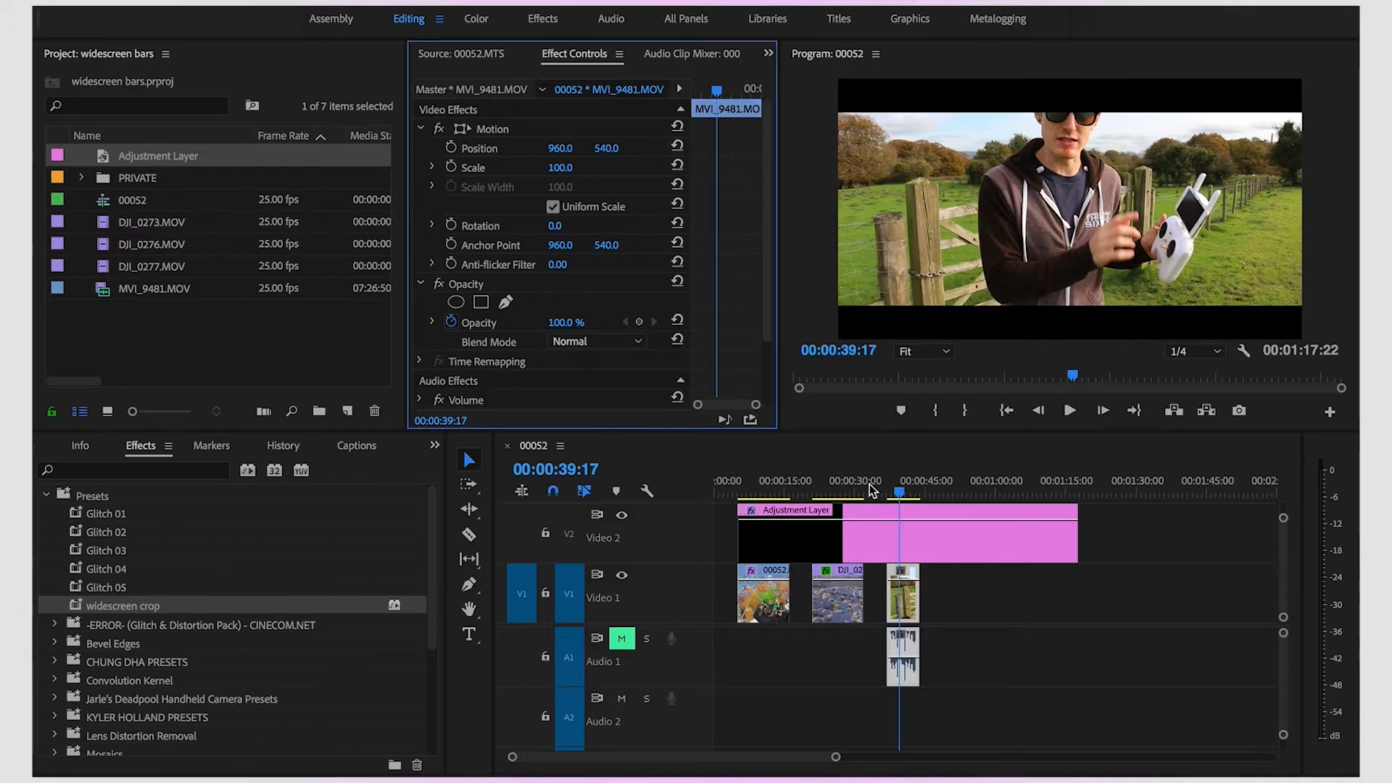
left_click_drag(889, 484, 908, 487)
left_click_drag(606, 148, 694, 147)
key("ctrl+grave")
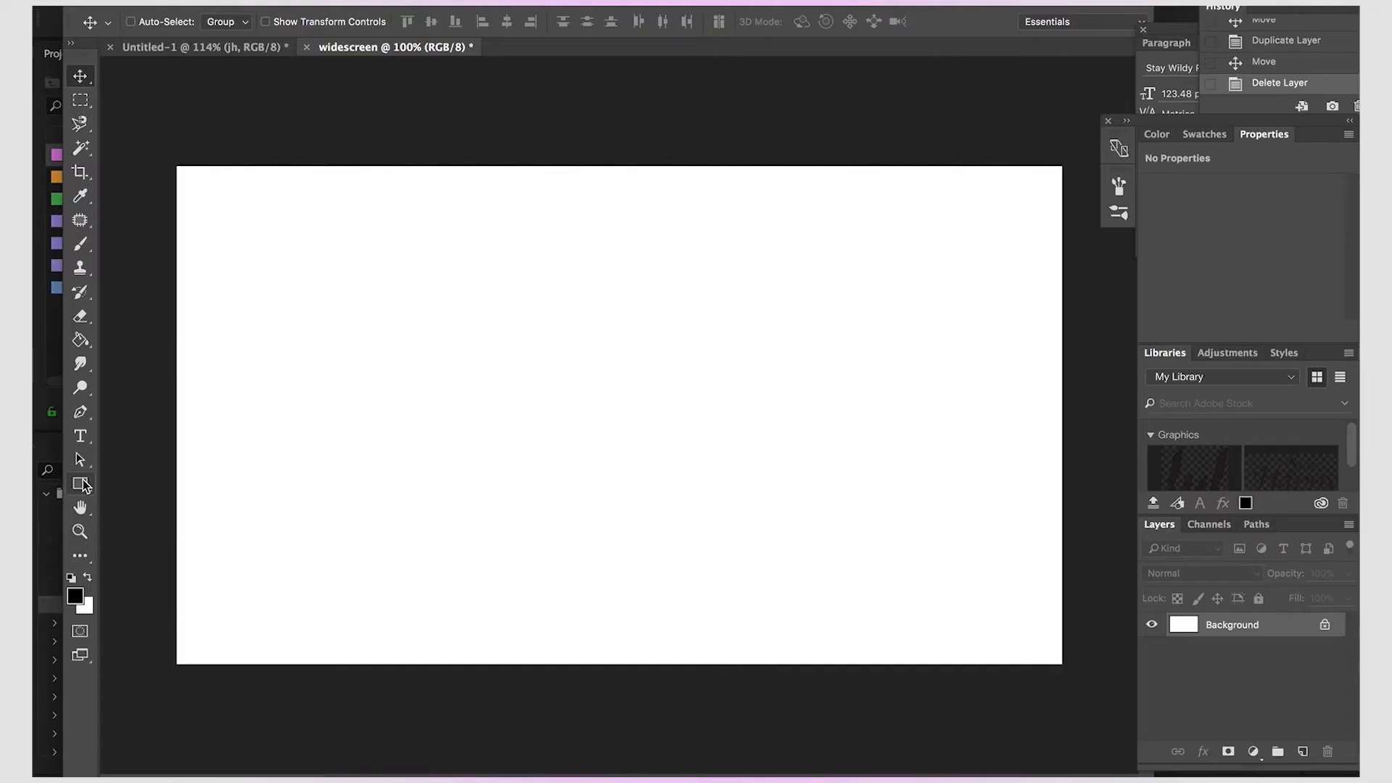
- In Photoshop's widescreen document, draw a black rectangle about 2077 × 306 px across the top and move a duplicate to the bottom
left_click(81, 483)
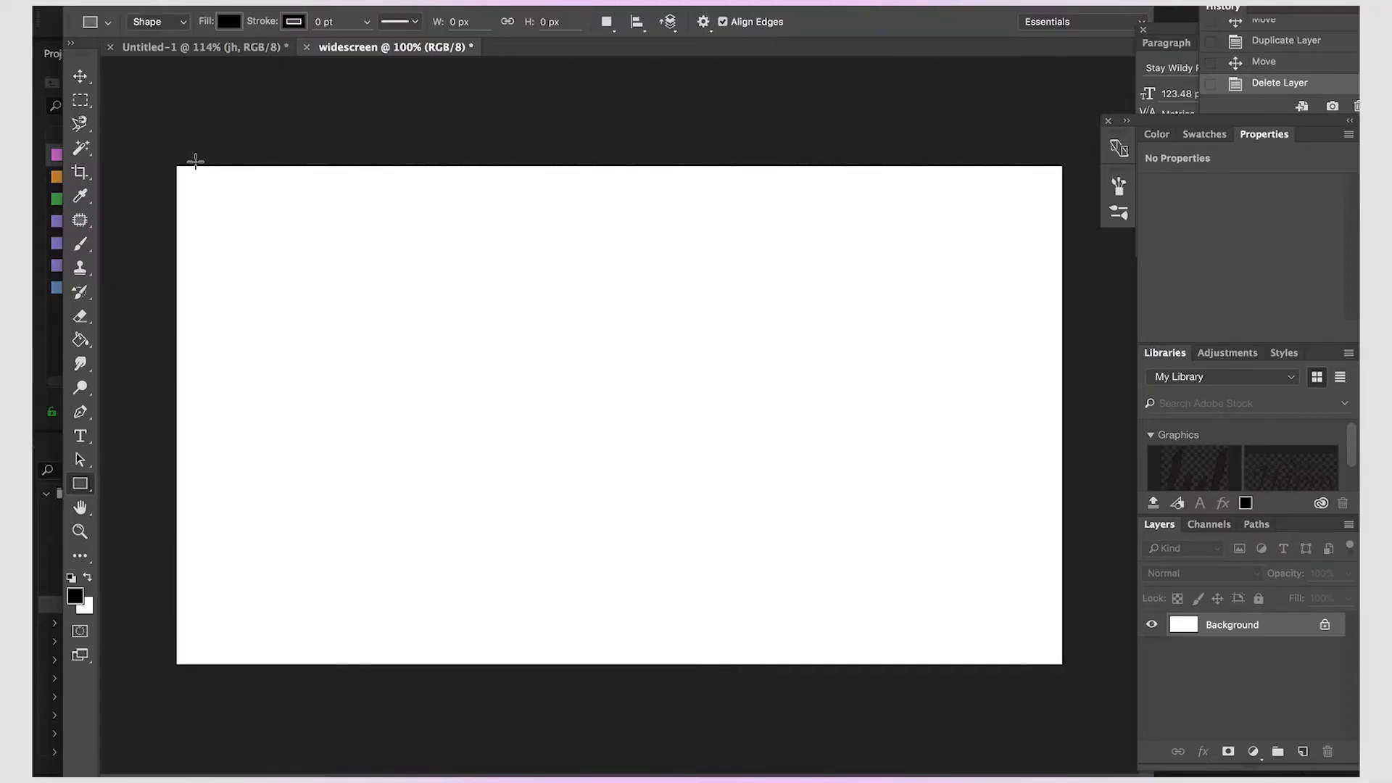
left_click_drag(133, 158, 1091, 299)
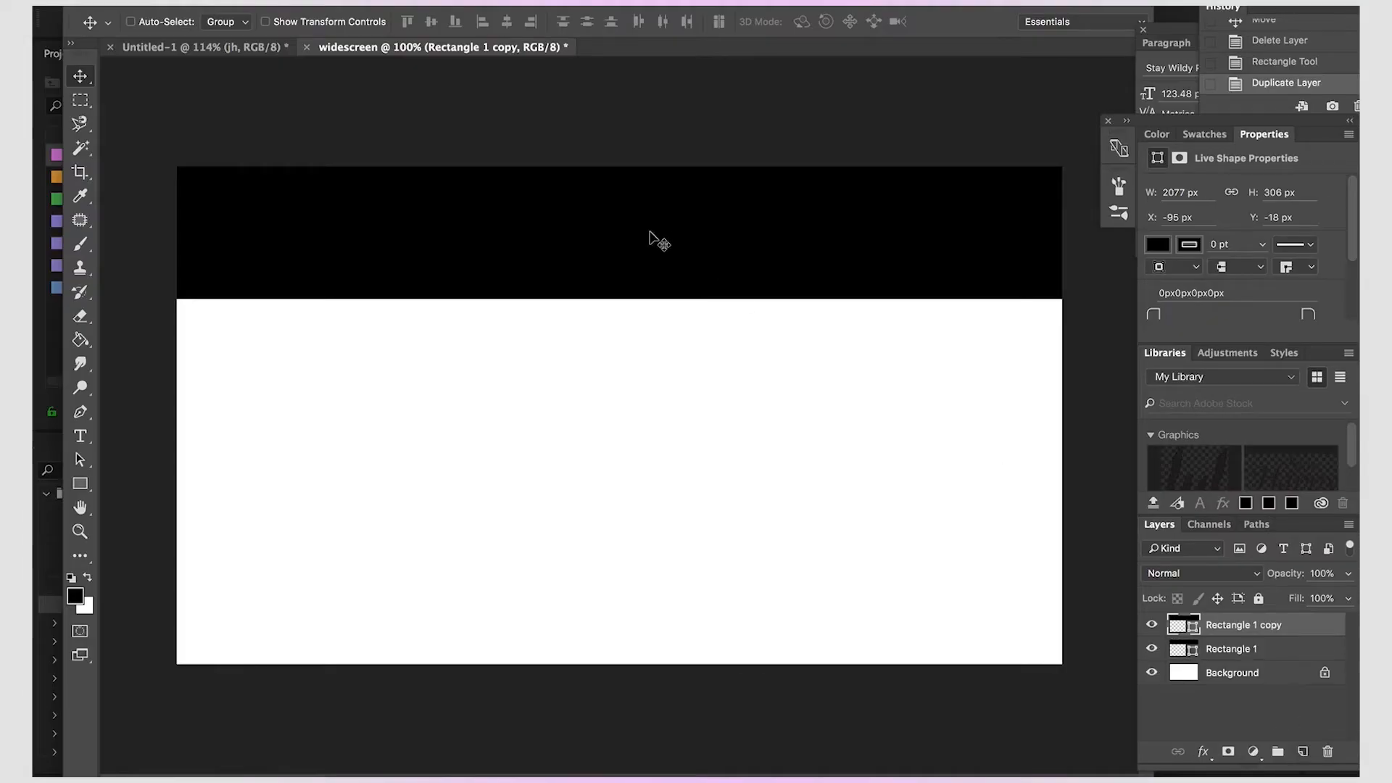
left_click_drag(649, 232, 645, 608)
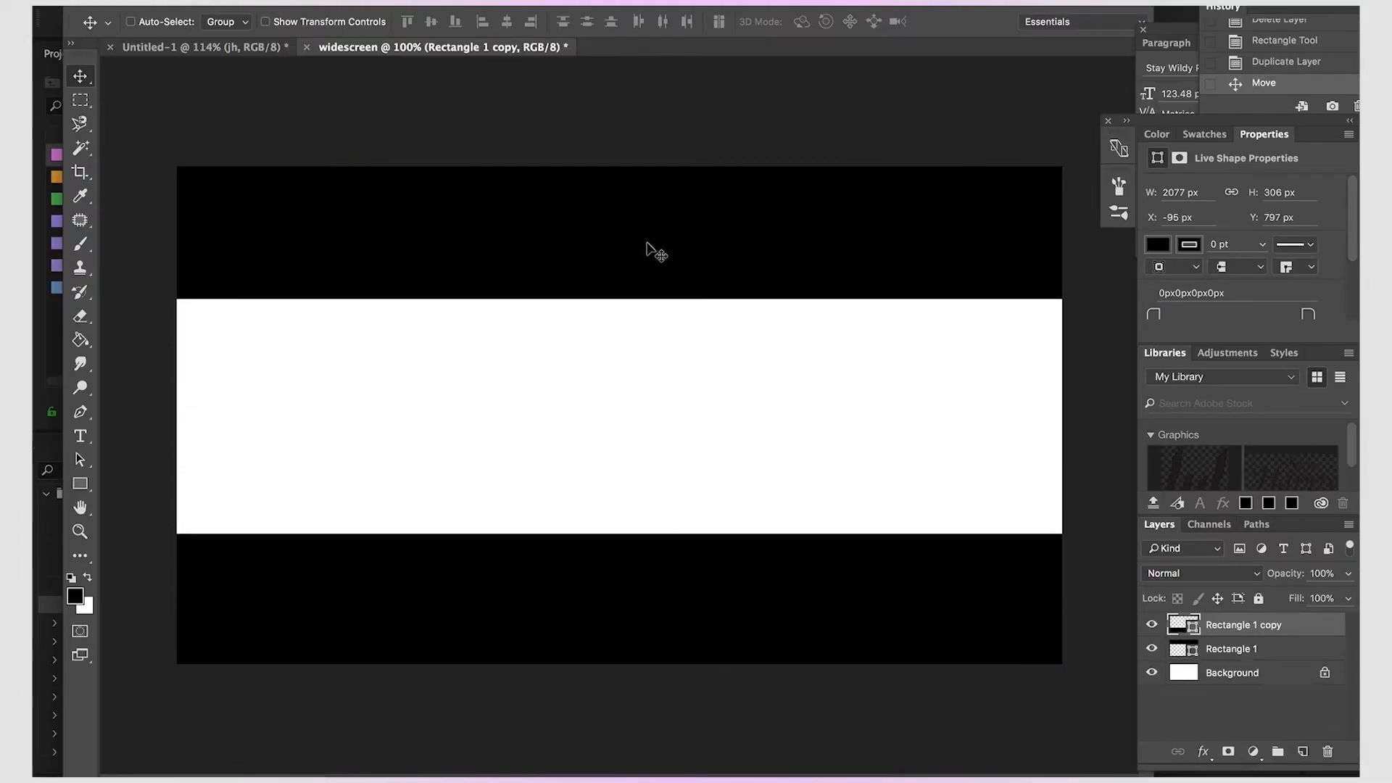
- Move the upper black bar down to Y 0 px and hide the Background layer
left_click(1327, 645)
mouse_move(563, 189)
left_mouse_down()
mouse_move(572, 255)
mouse_move(560, 207)
left_mouse_up()
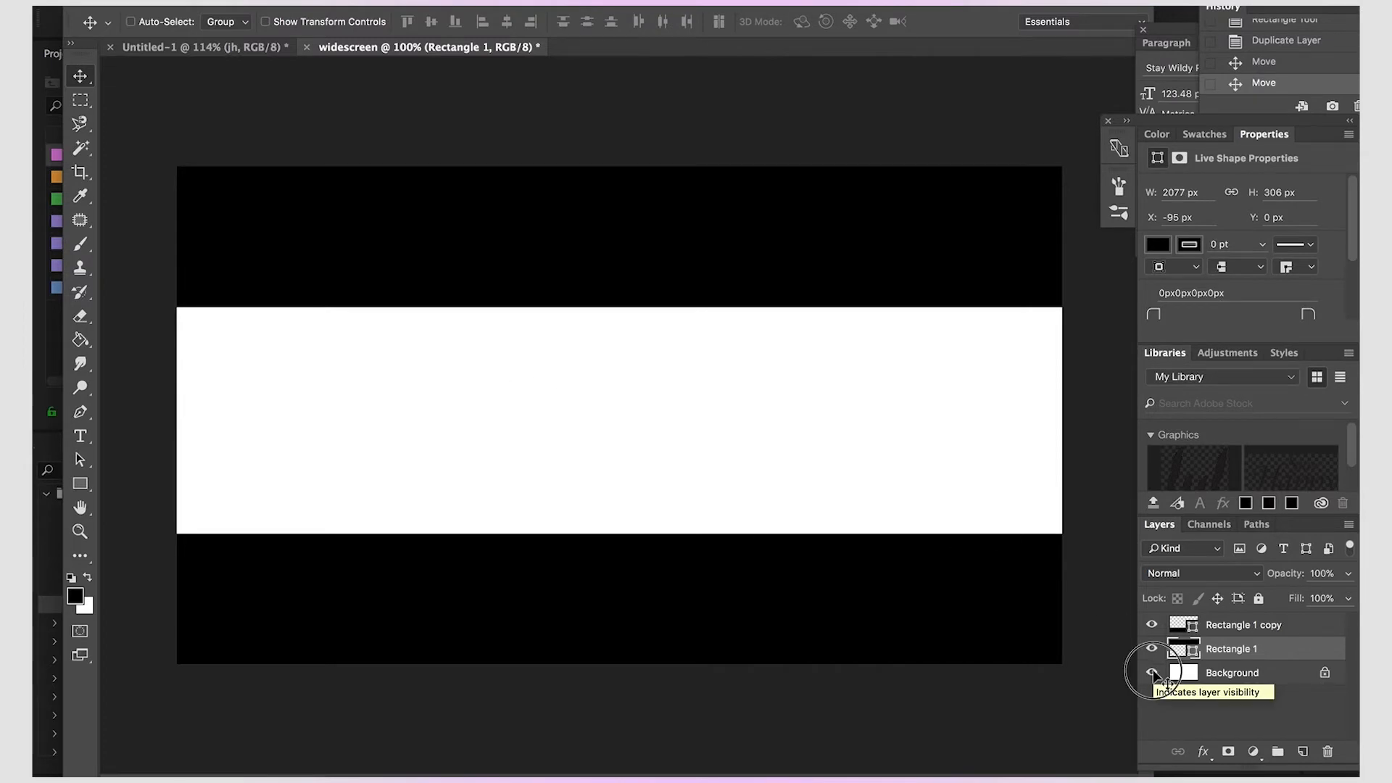
left_click(1153, 675)
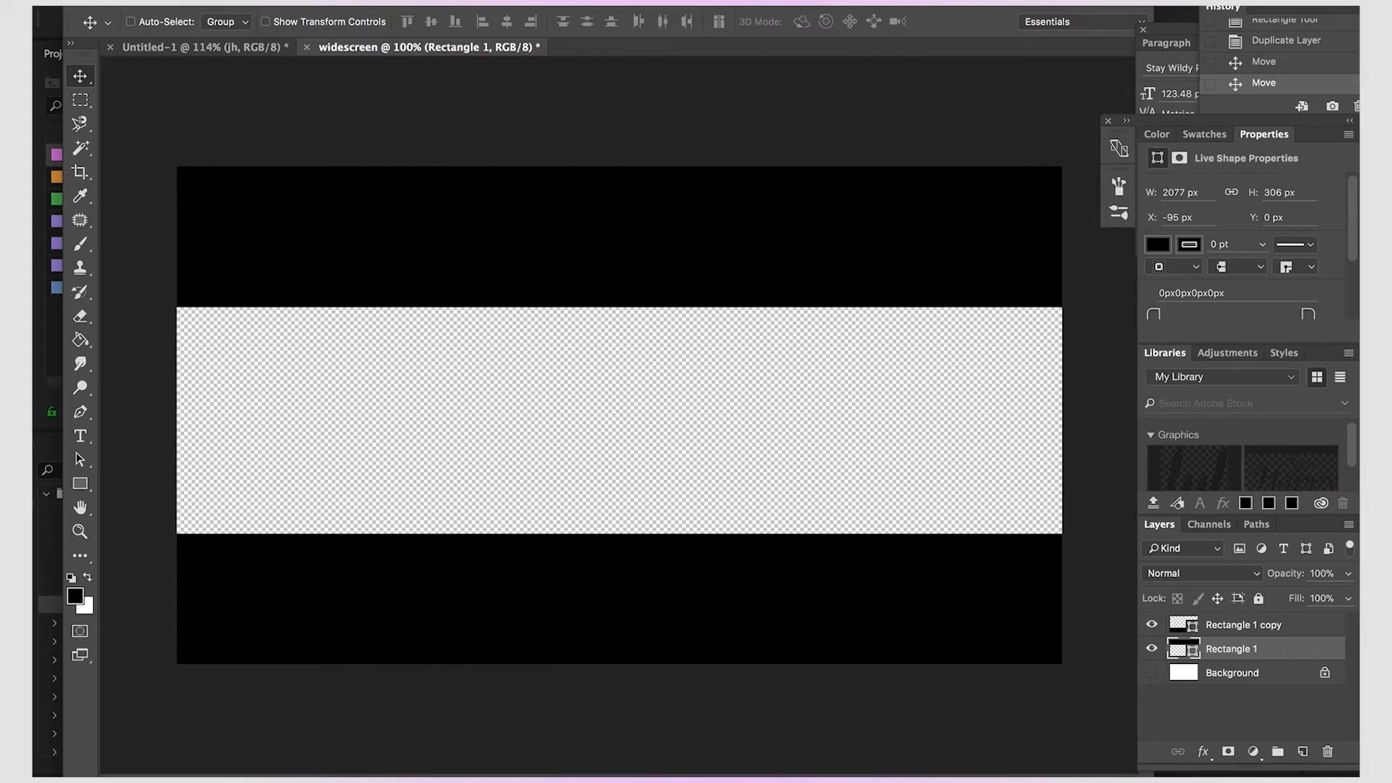
- Save the bars as widescreen.png in the widescreen bars folder, using PNG format with Smallest / Slow compression and no interlacing
left_click(207, 2)
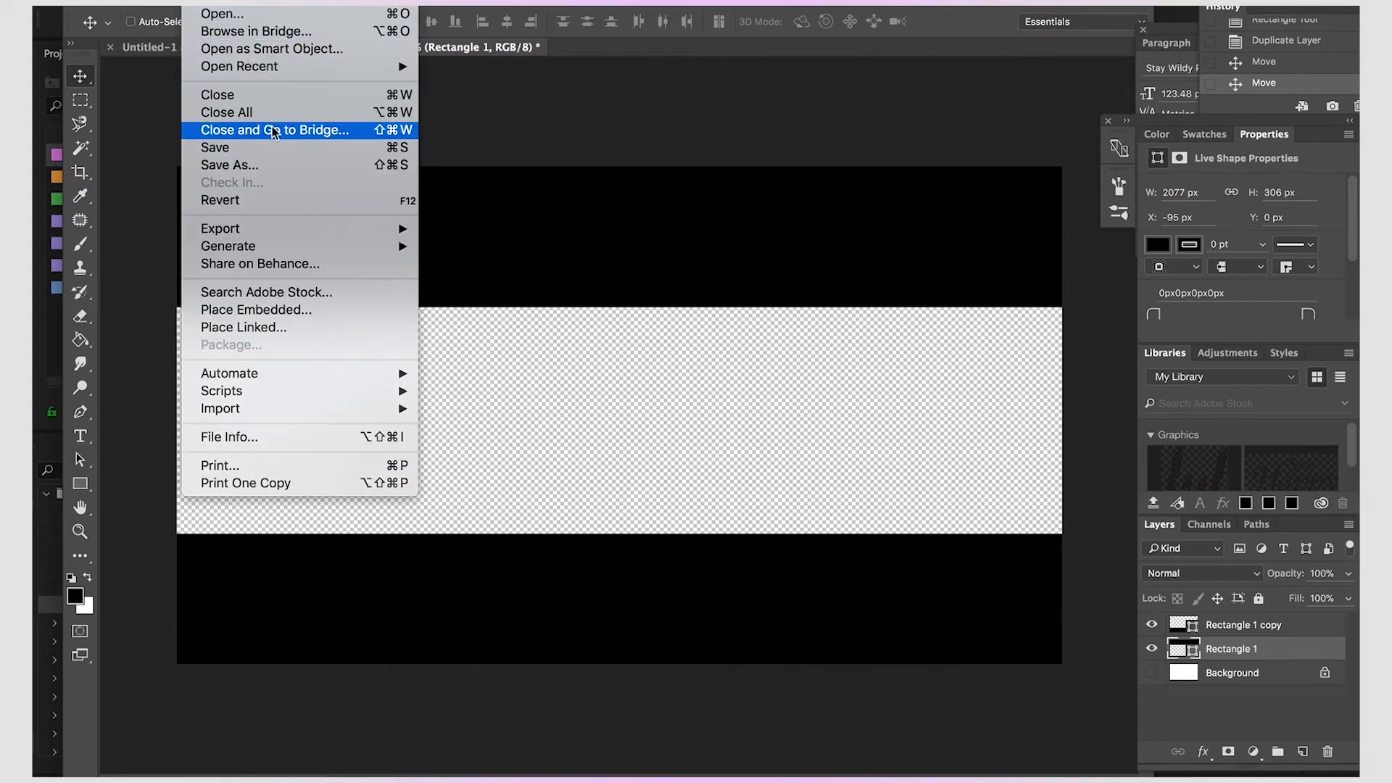
left_click(284, 164)
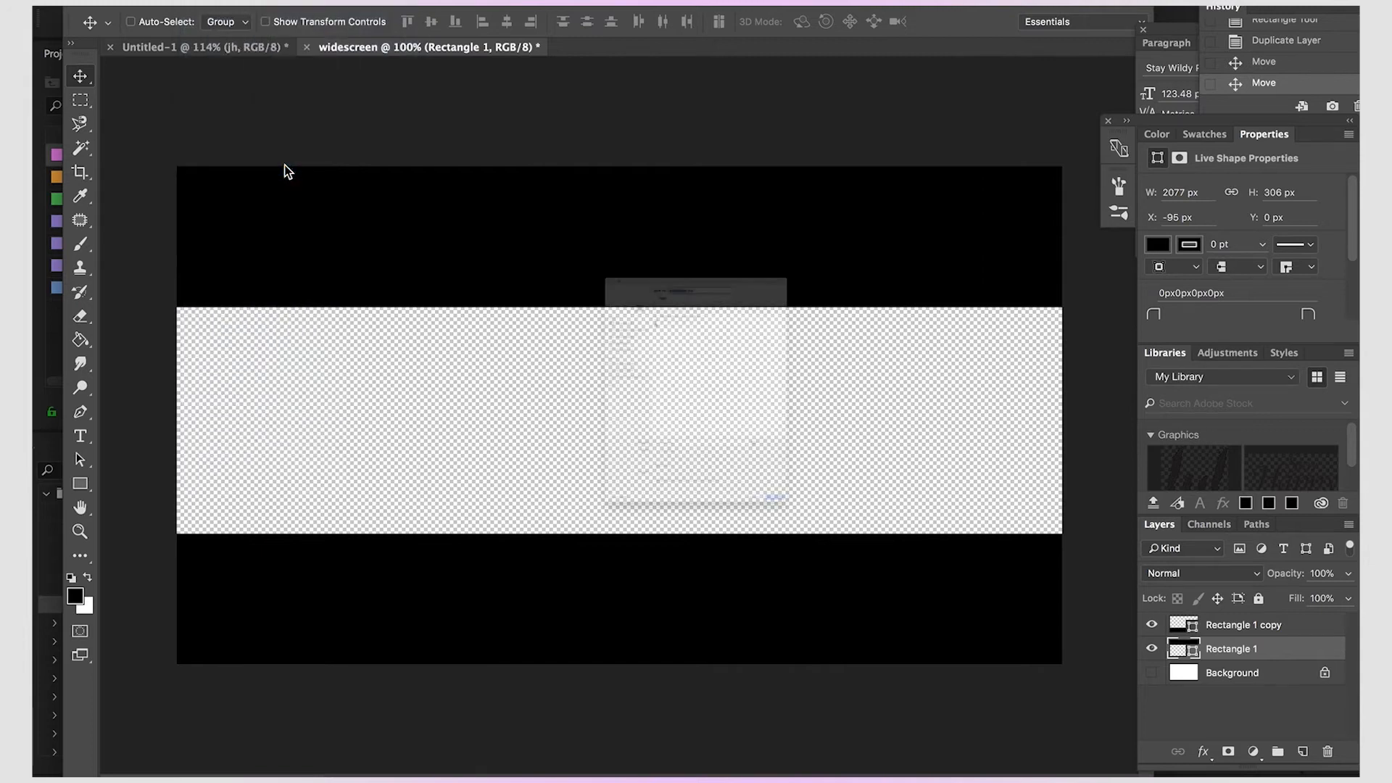
left_click(703, 583)
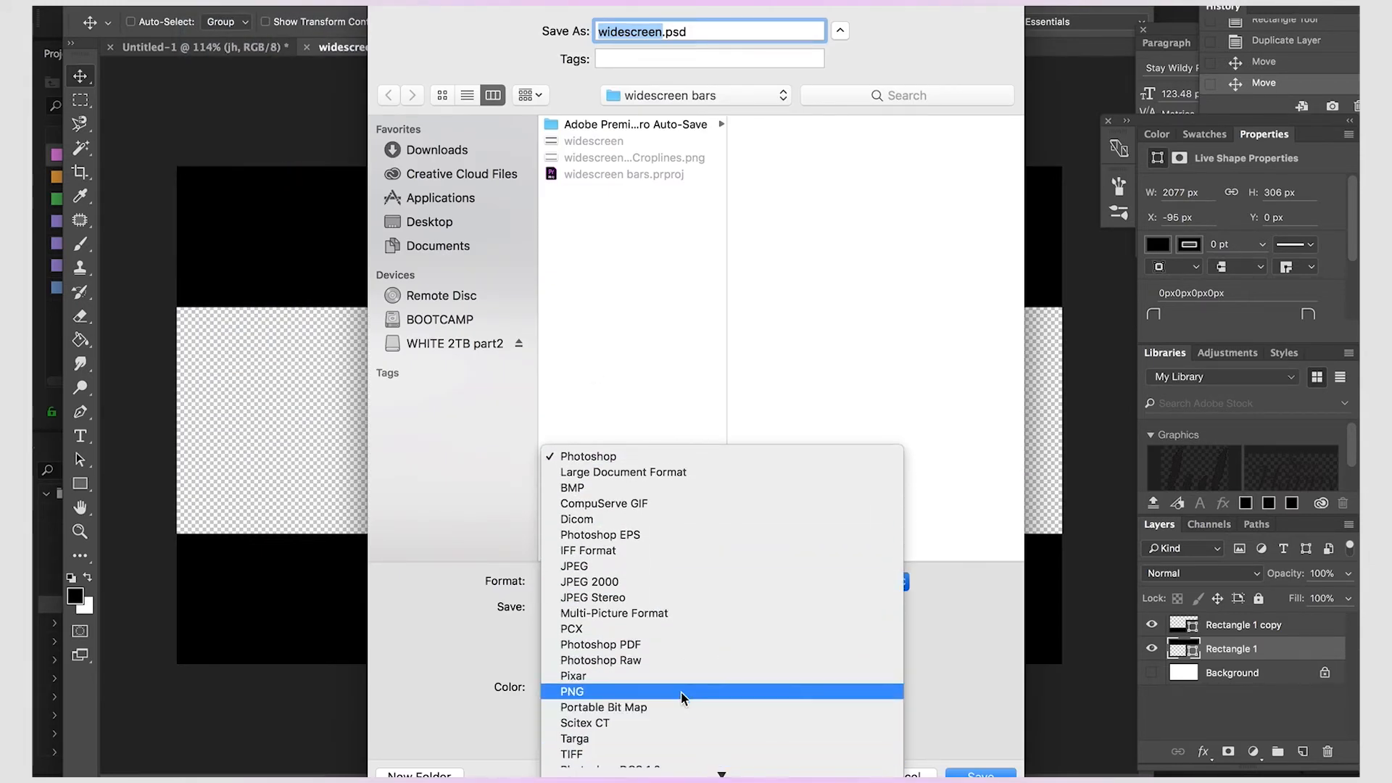
left_click(681, 692)
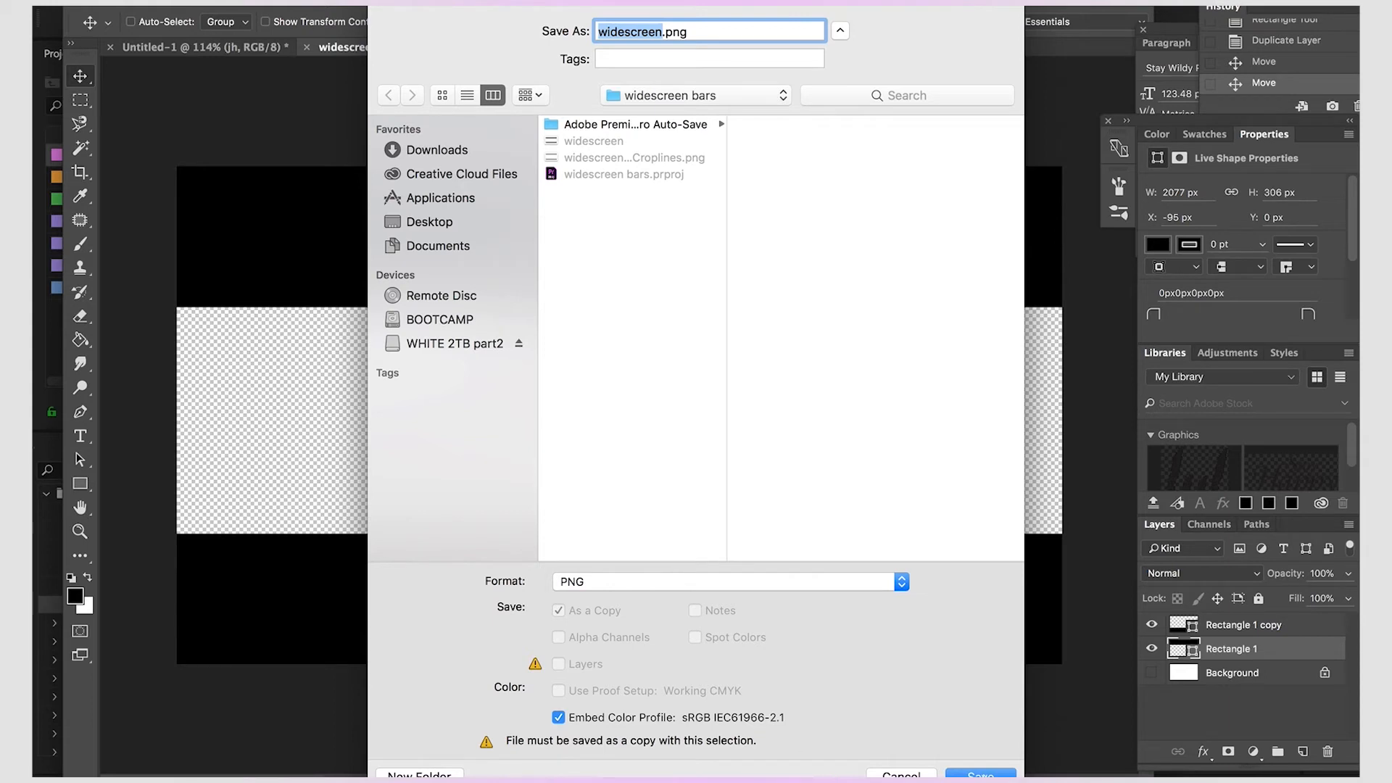
left_click(981, 774)
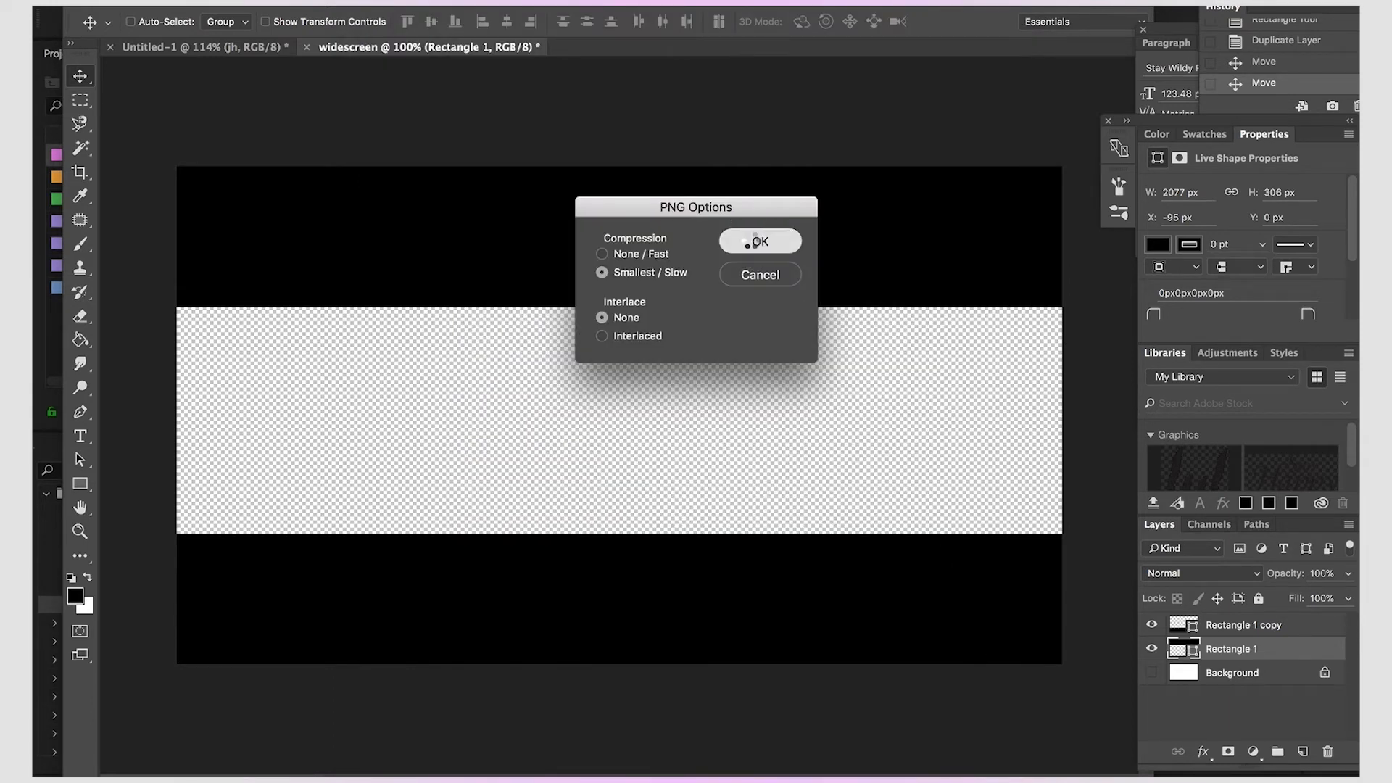
left_click(754, 243)
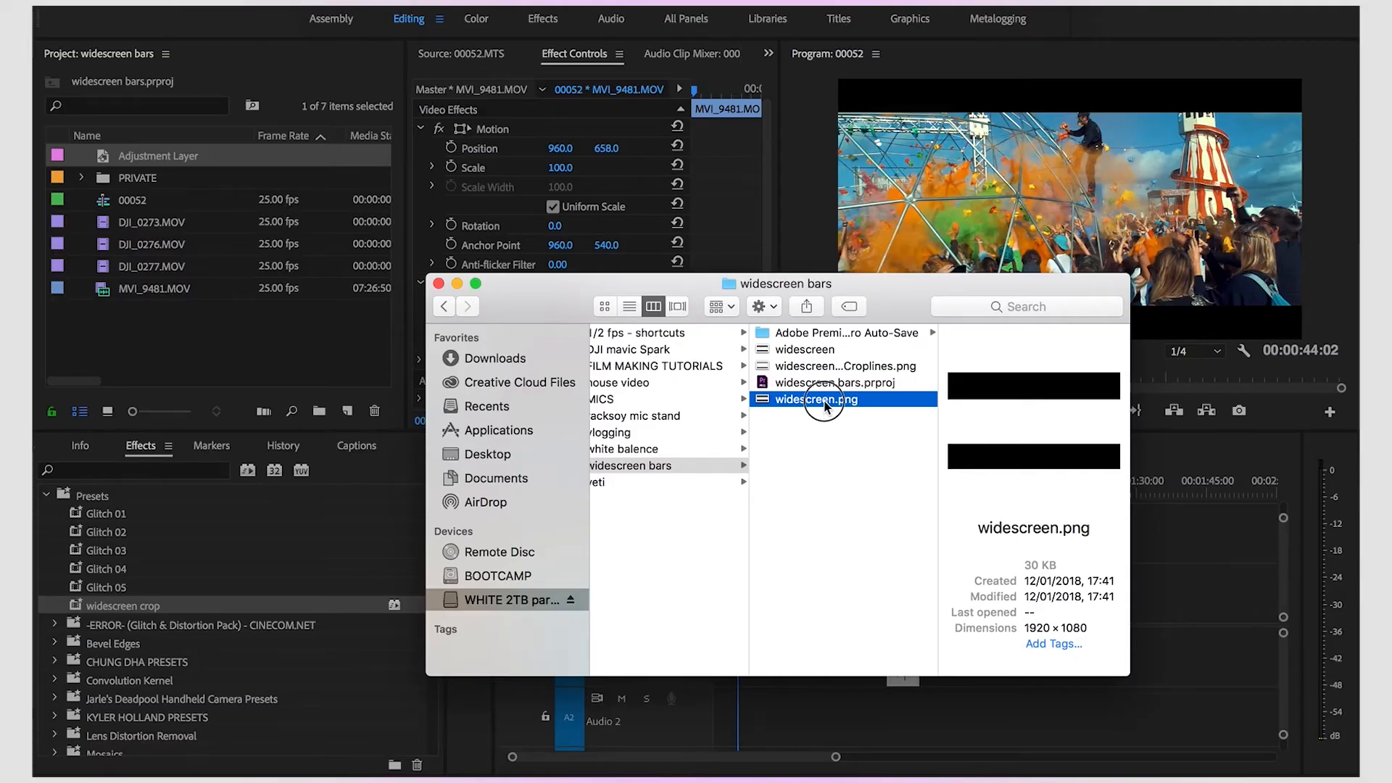
- Import widescreen.png into the Premiere Pro project and delete the adjustment layer from Video 2
left_click_drag(825, 406, 307, 353)
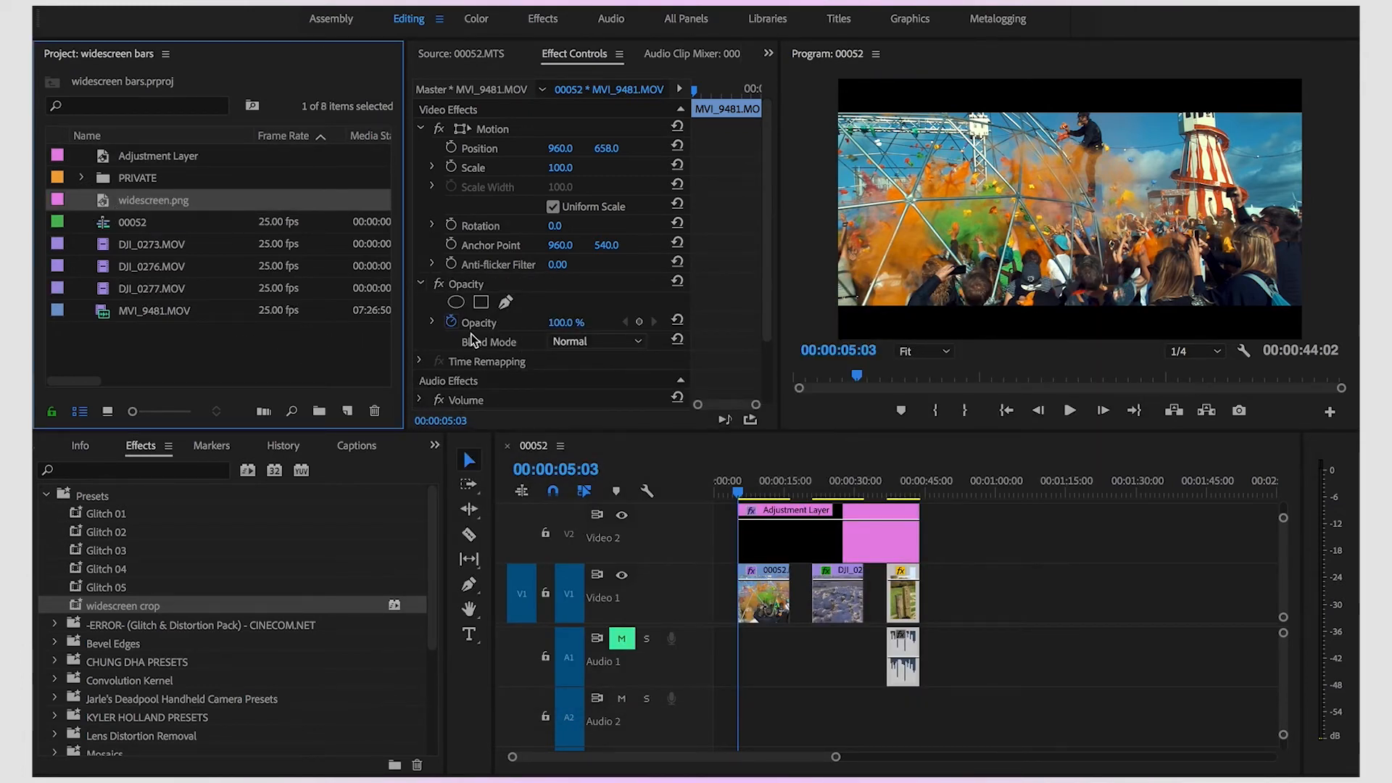
left_click(793, 545)
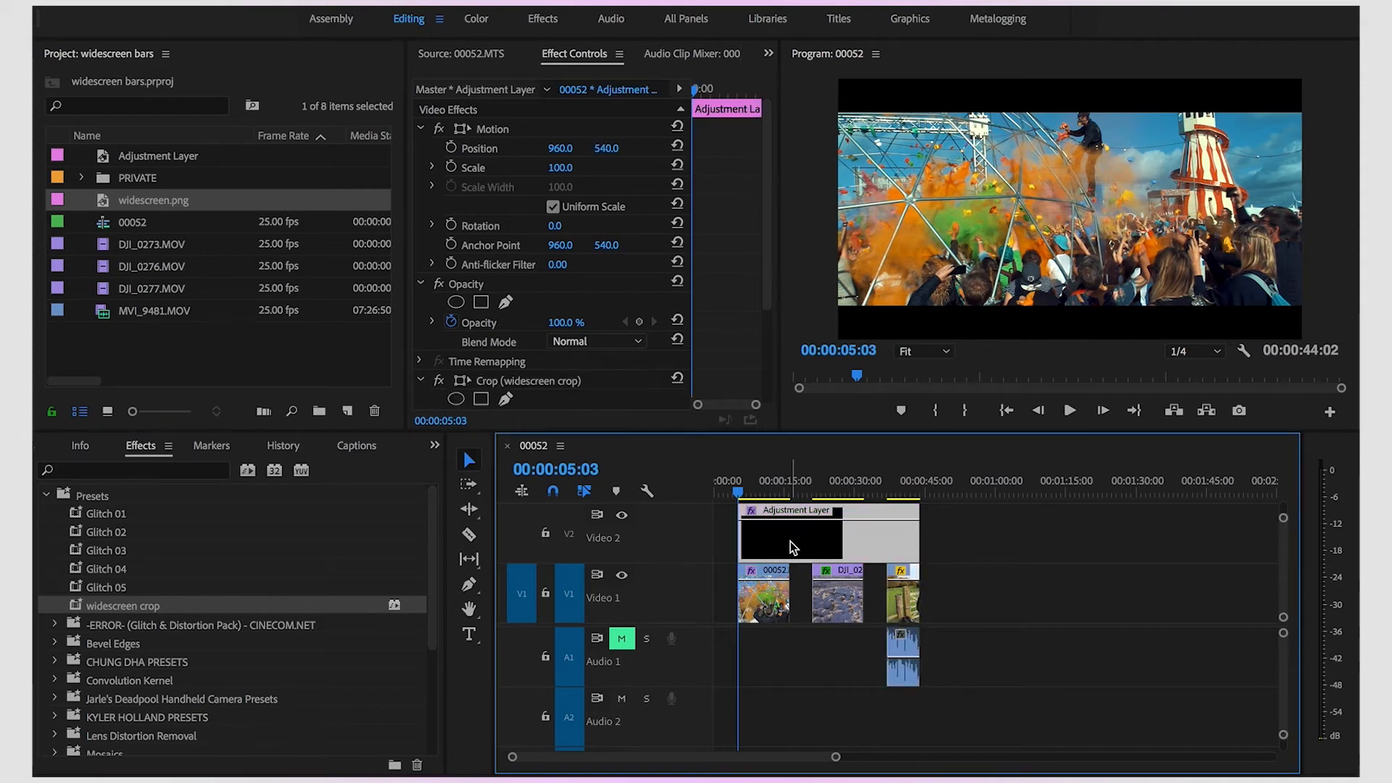
key("Delete")
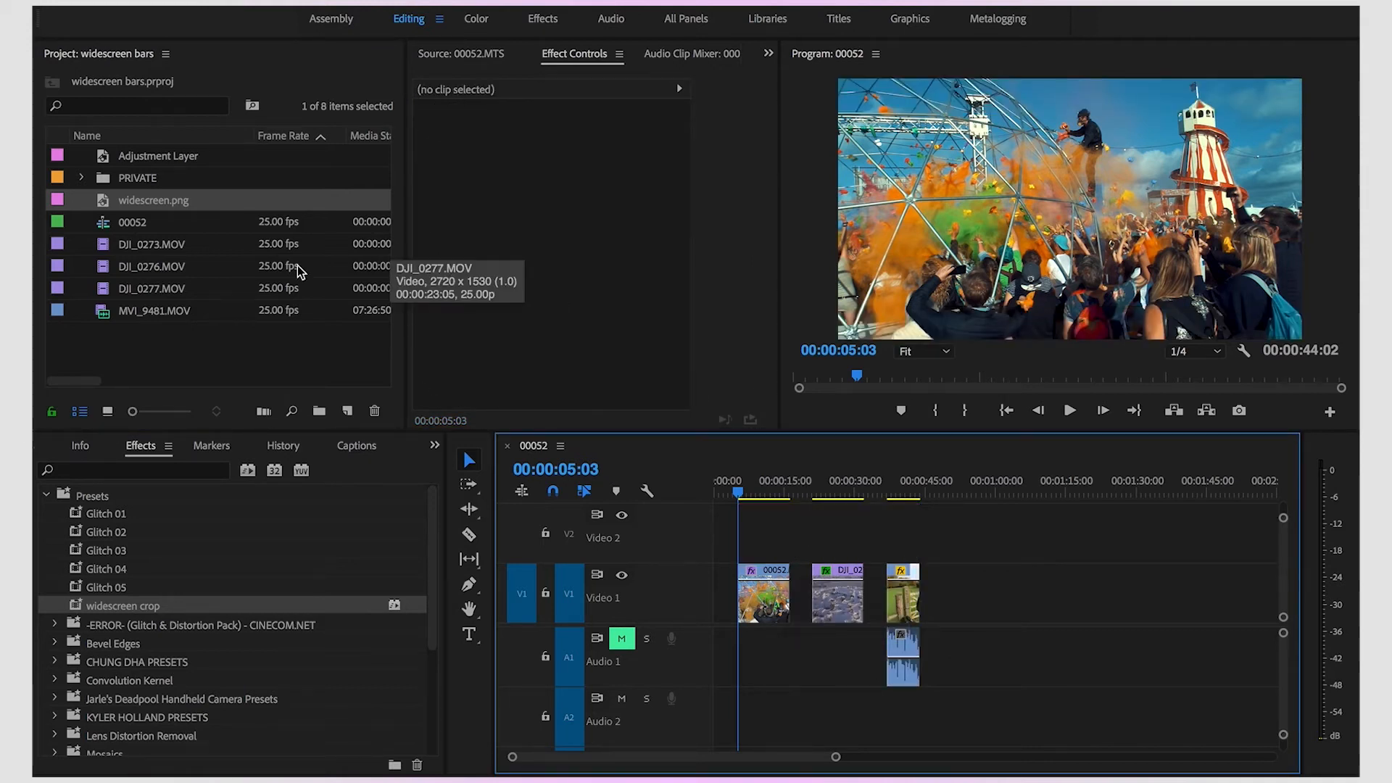
- Place widescreen.png on Video 2 above clip 00052 as a widescreen overlay
left_click_drag(104, 209, 766, 533)
left_click(758, 544)
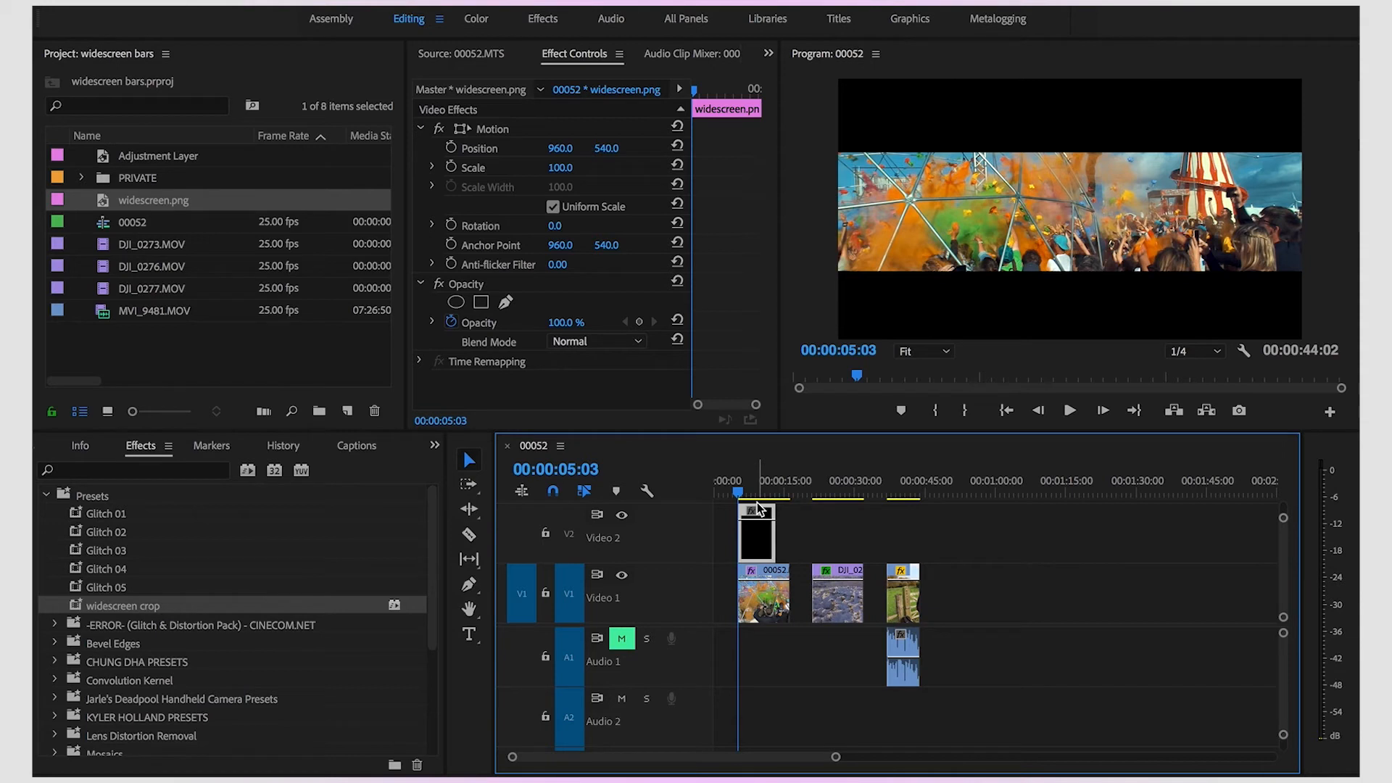
left_click(765, 613)
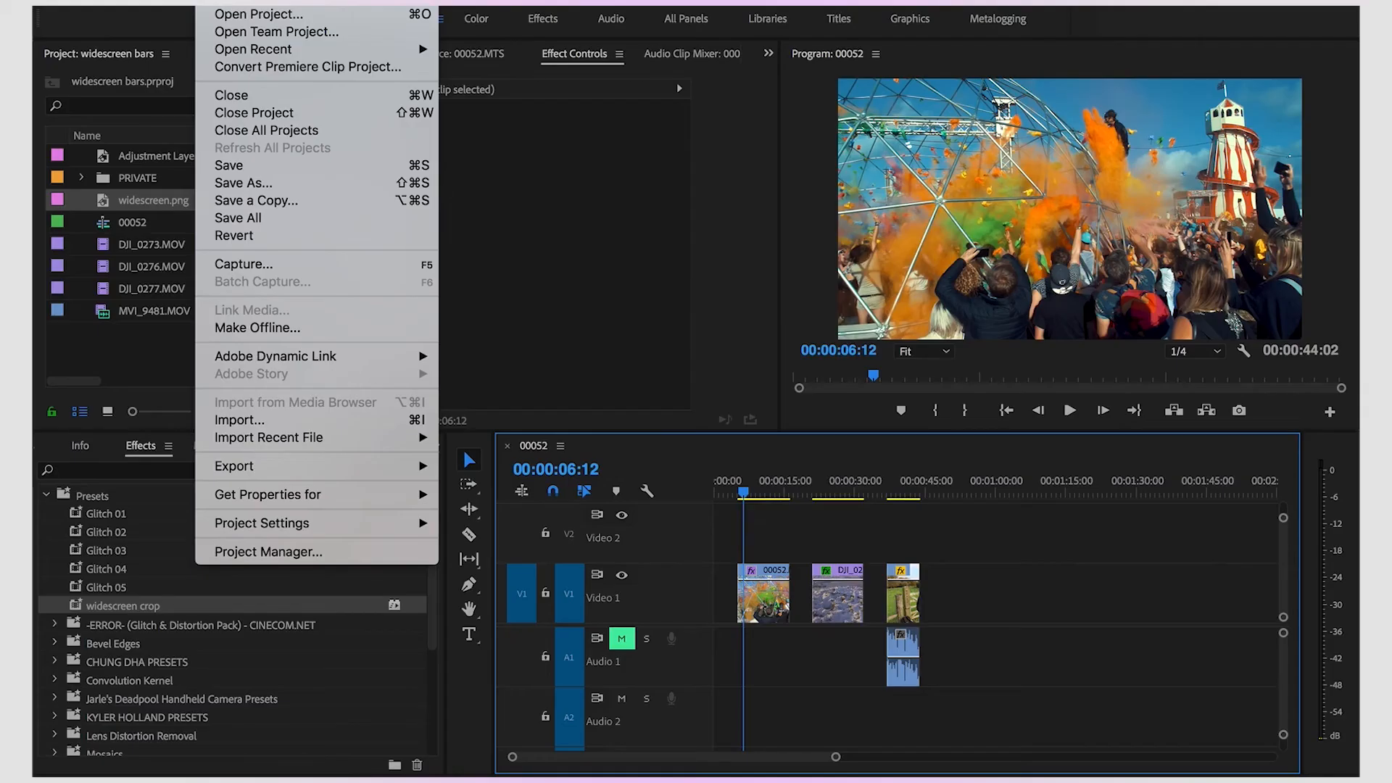
- Create a legacy title named Title 01 at 1920 × 1080, 25.00 fps with square pixels
mouse_move(240, 5)
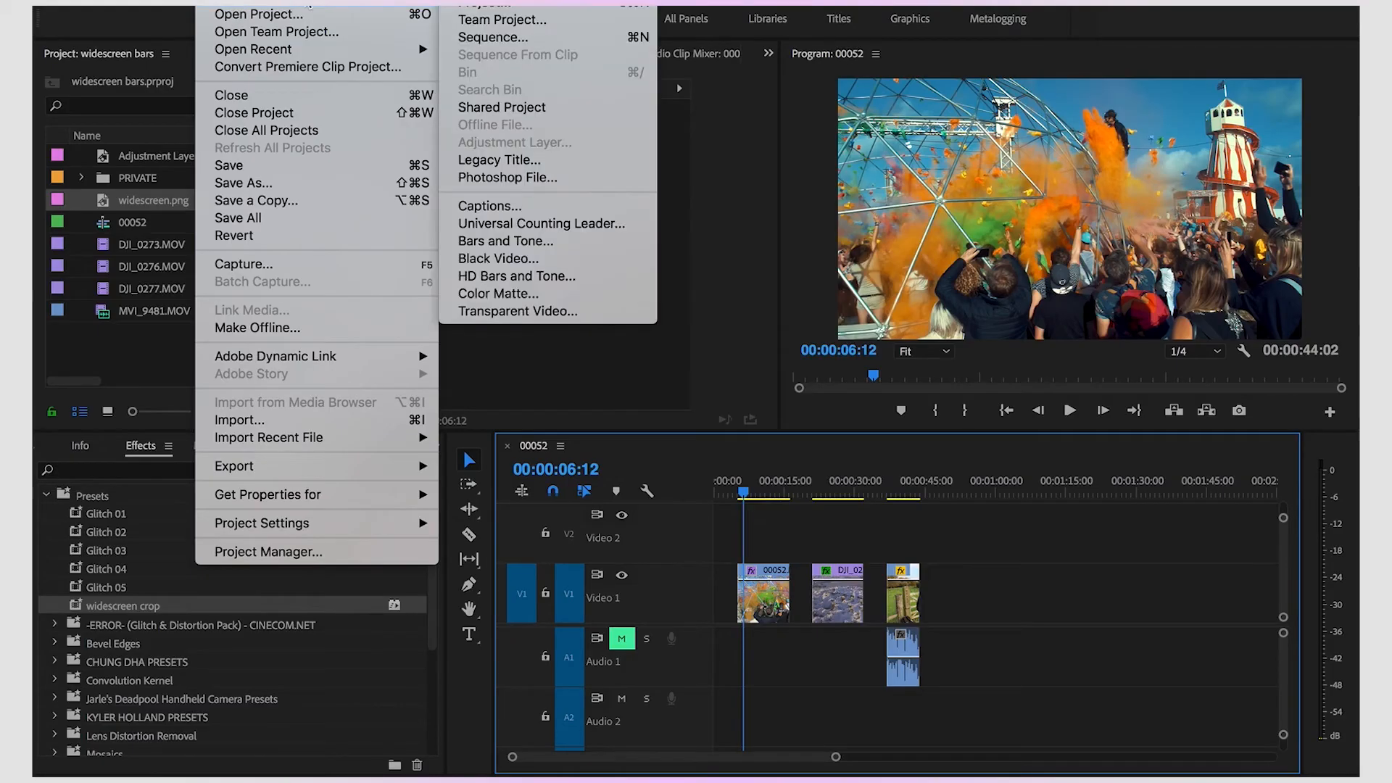
left_click(551, 161)
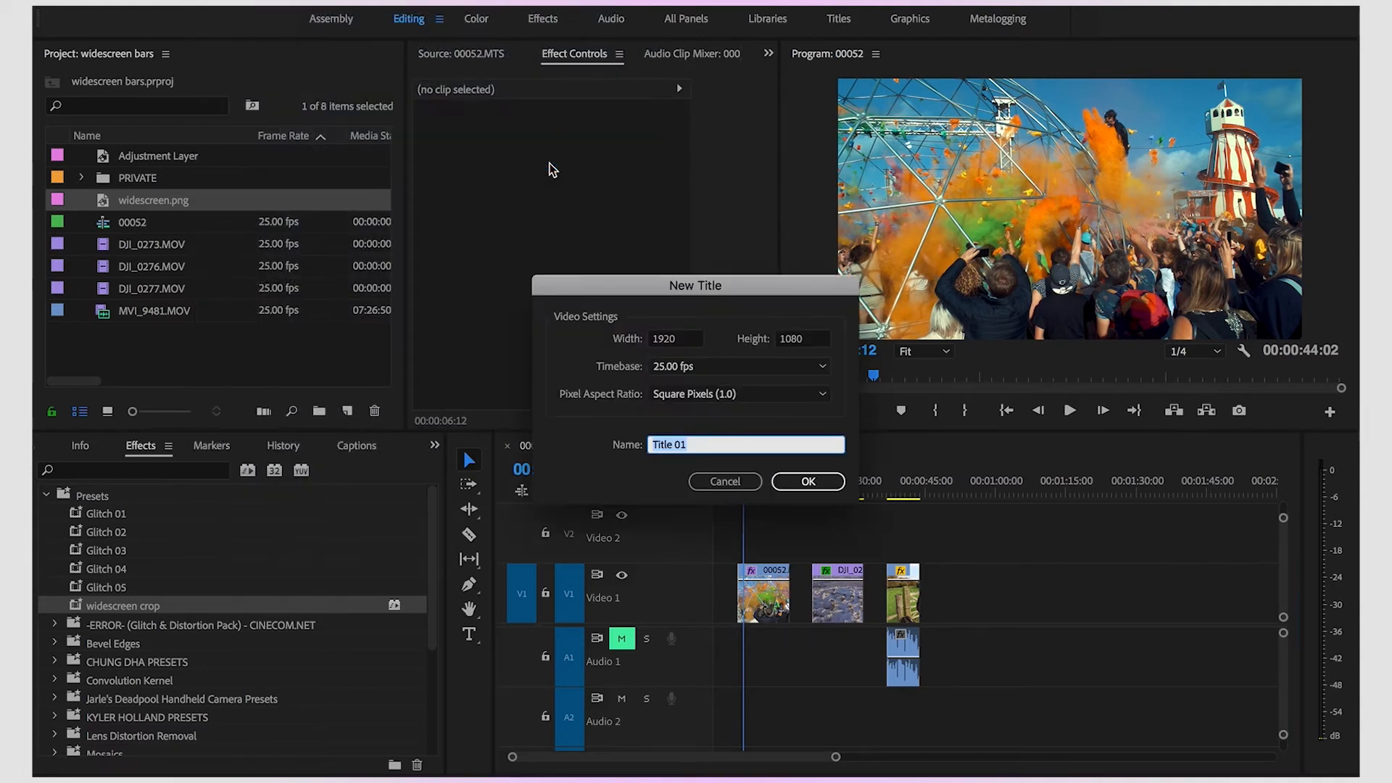
left_click(807, 482)
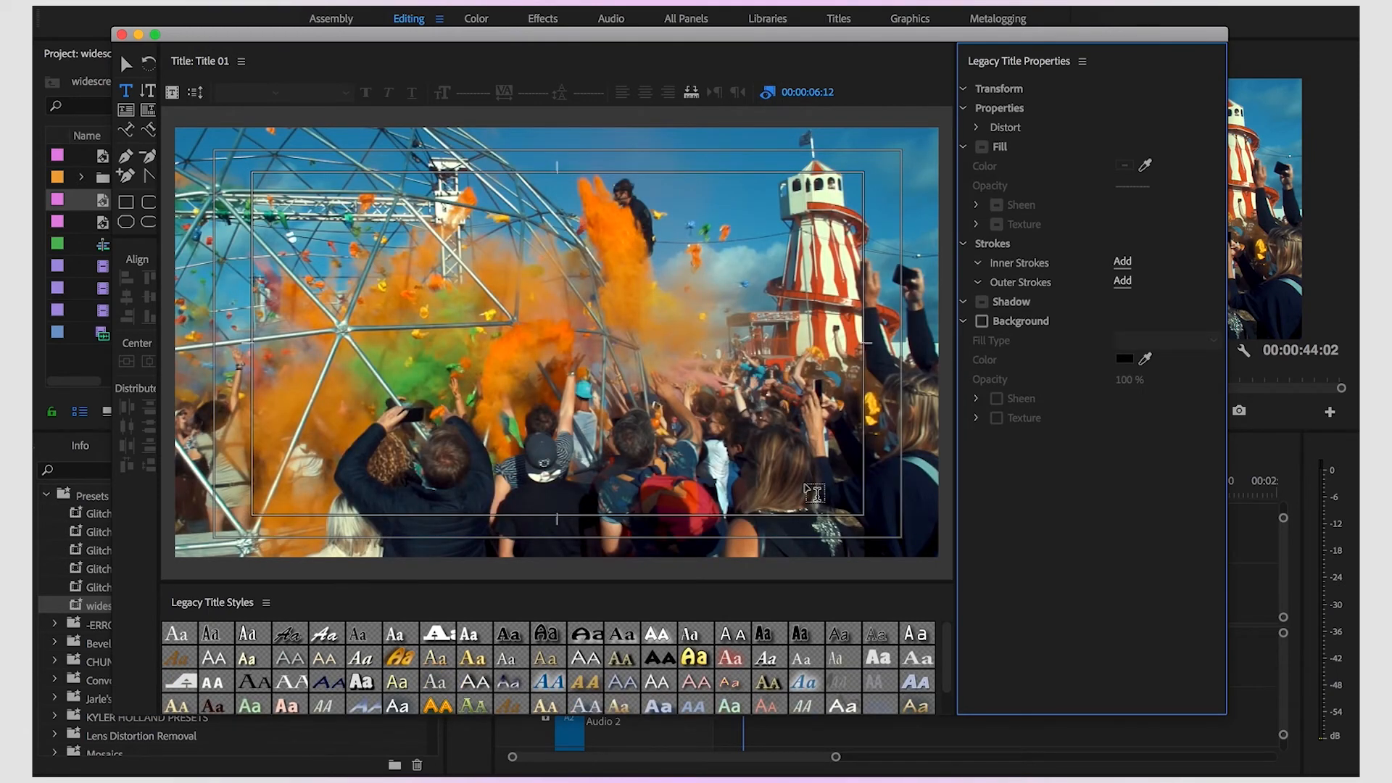
- Draw a rectangle about 1960 × 133 across the top of the title frame and fill it black
left_click(127, 205)
mouse_move(168, 118)
left_mouse_down()
mouse_move(844, 190)
mouse_move(947, 174)
left_mouse_up()
left_click(1125, 320)
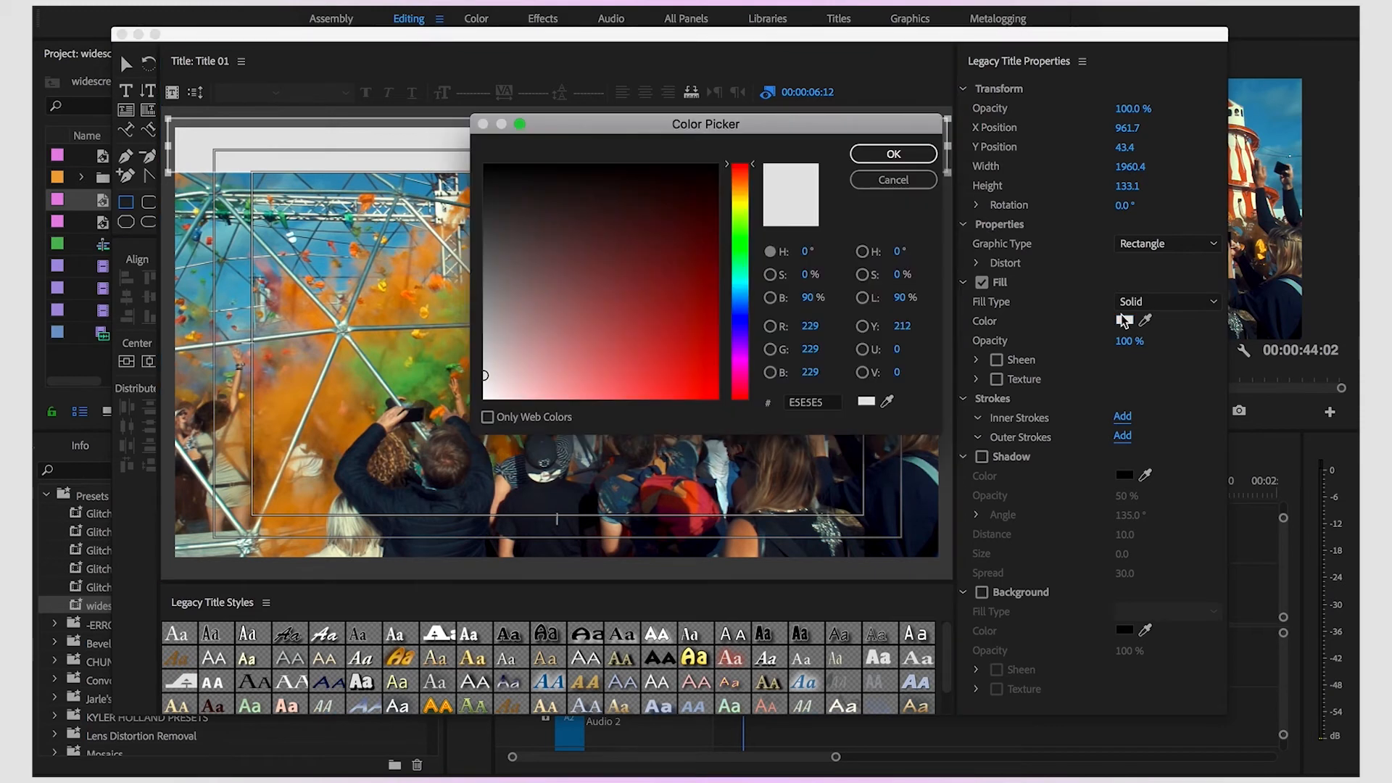
left_click_drag(535, 286, 418, 98)
left_click(893, 154)
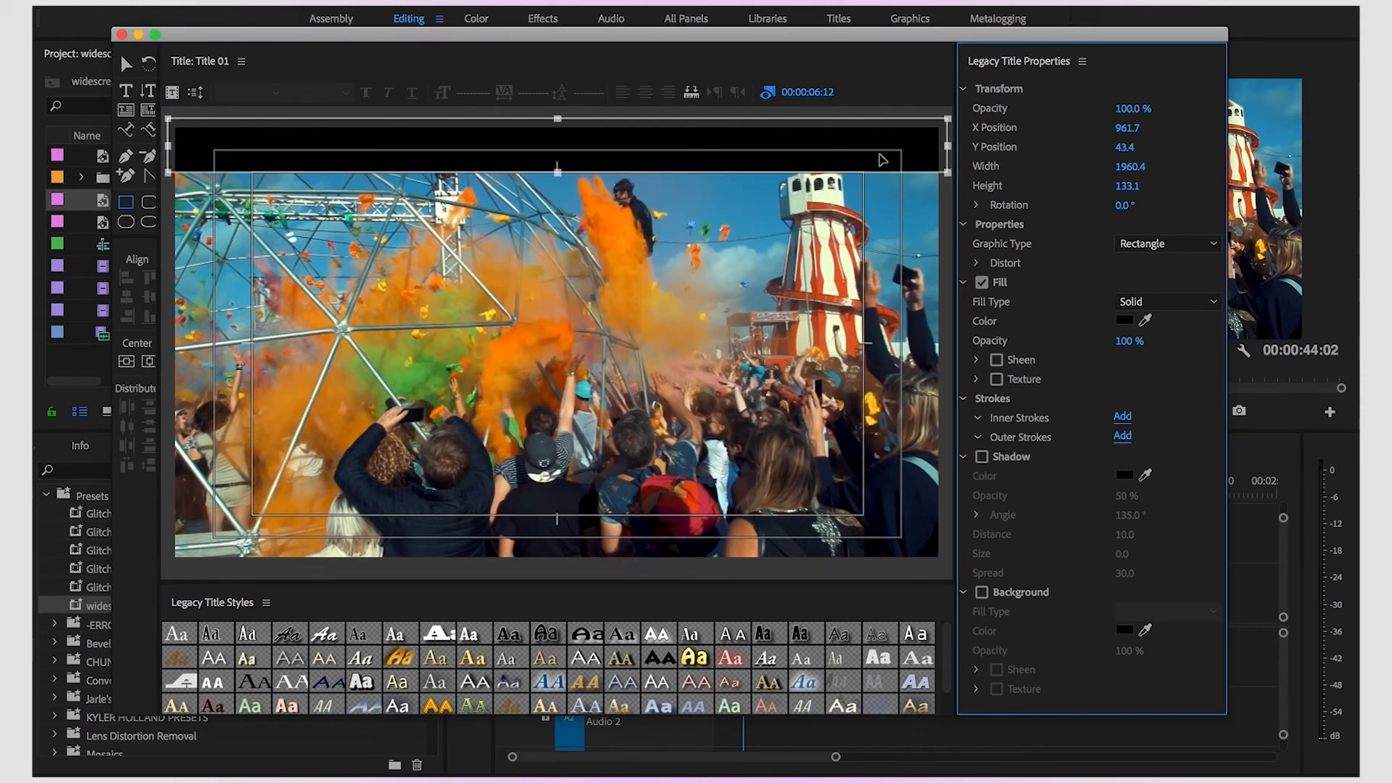
- Place a copy of the black bar across the bottom of the frame at about X 959, Y 1041, and close the title
left_click(127, 65)
left_click_drag(353, 166, 310, 554)
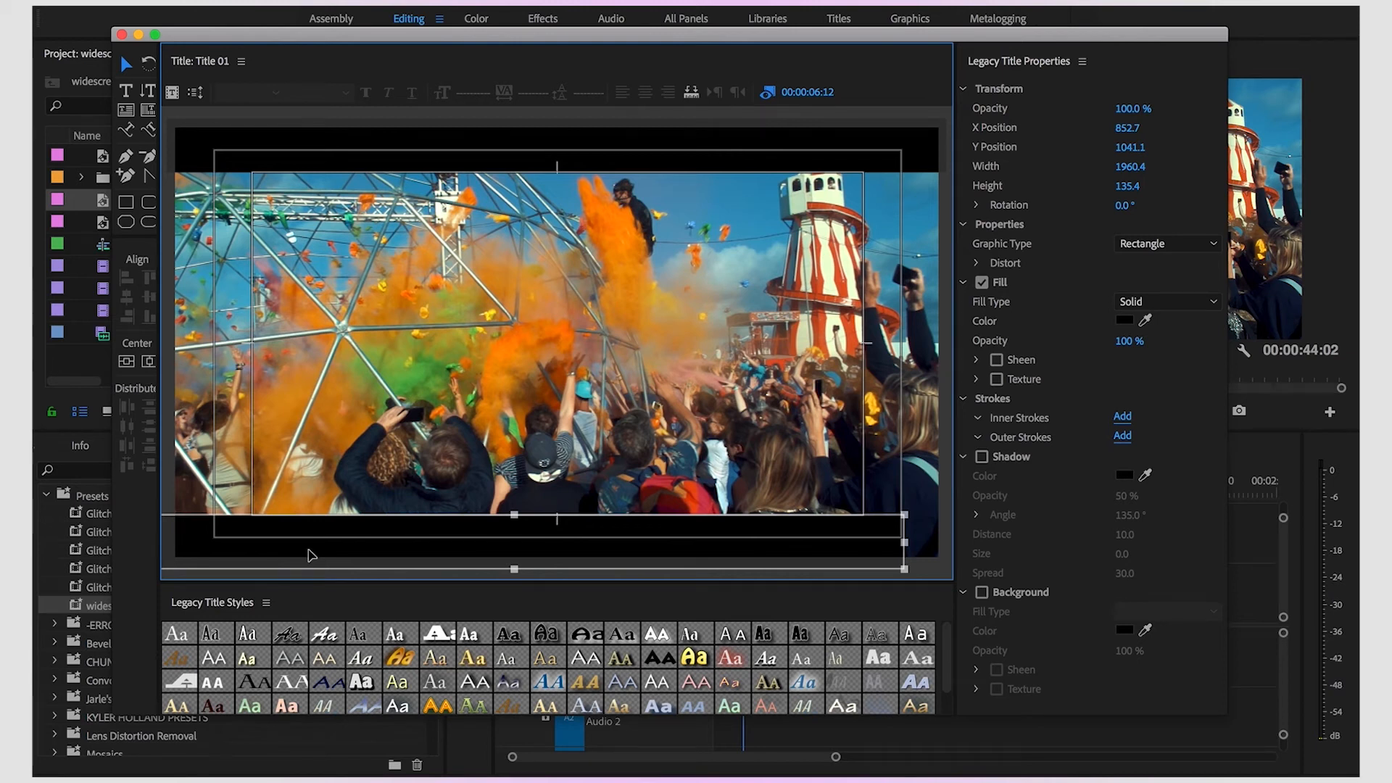
left_click(573, 388)
left_click_drag(488, 546, 532, 551)
left_click_drag(536, 550, 539, 553)
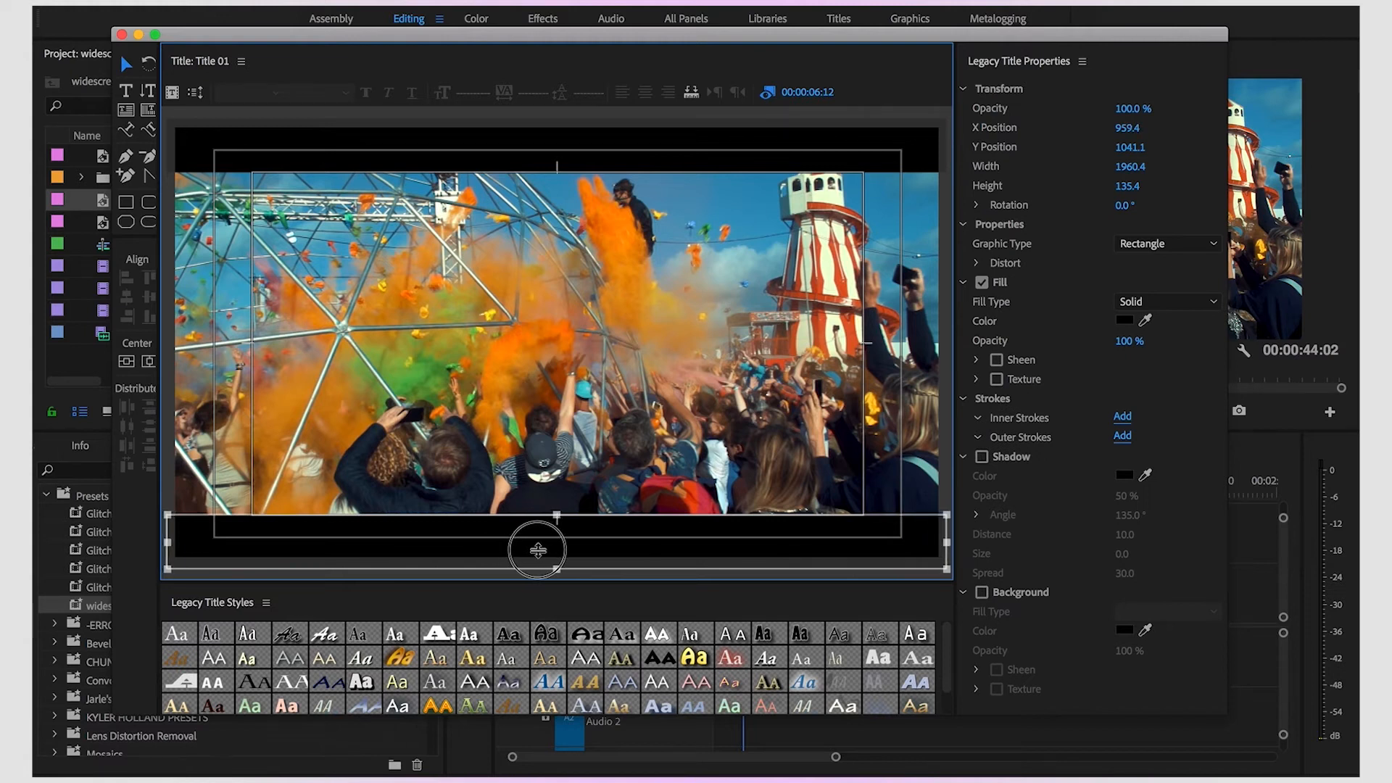
left_click_drag(425, 541, 425, 538)
left_click(122, 35)
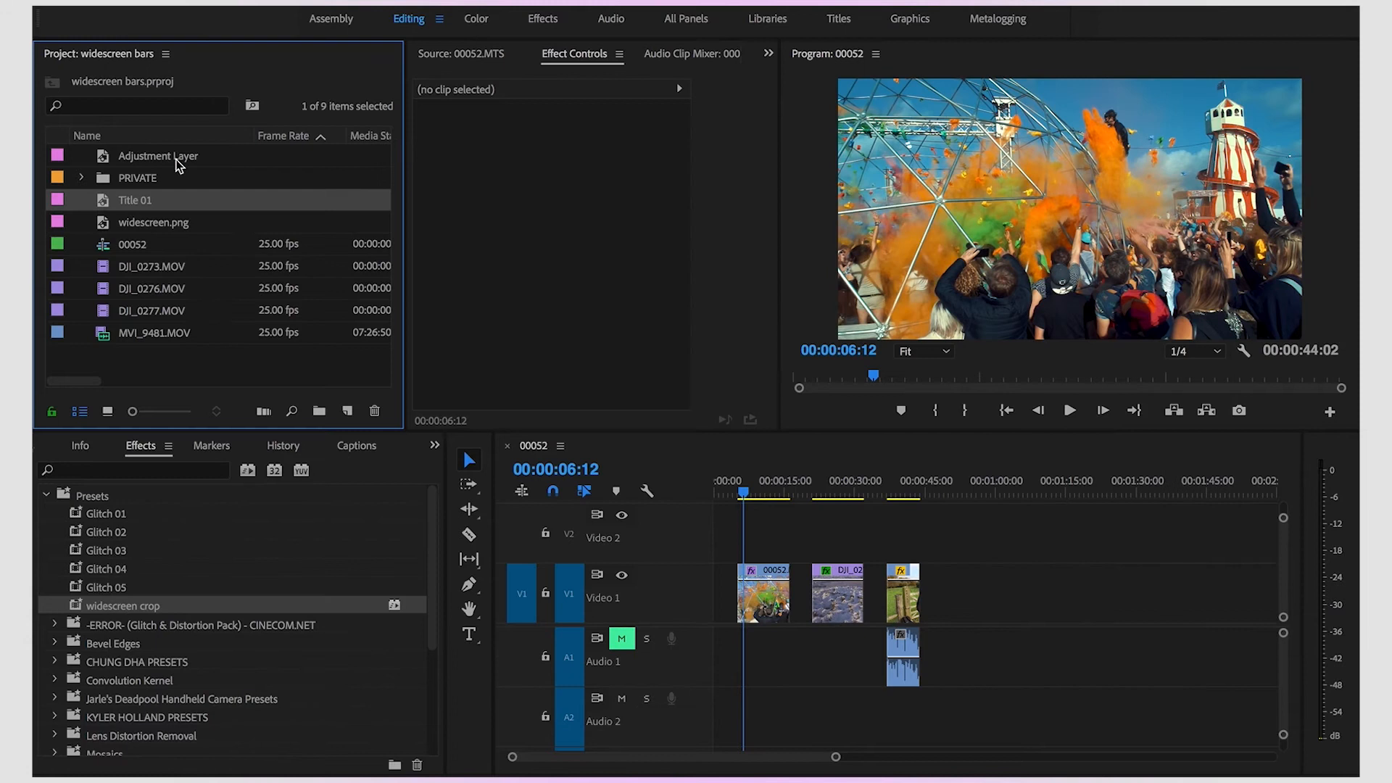
- Rename the Title 01 item in the project to "widescreen prem"
left_click(140, 200)
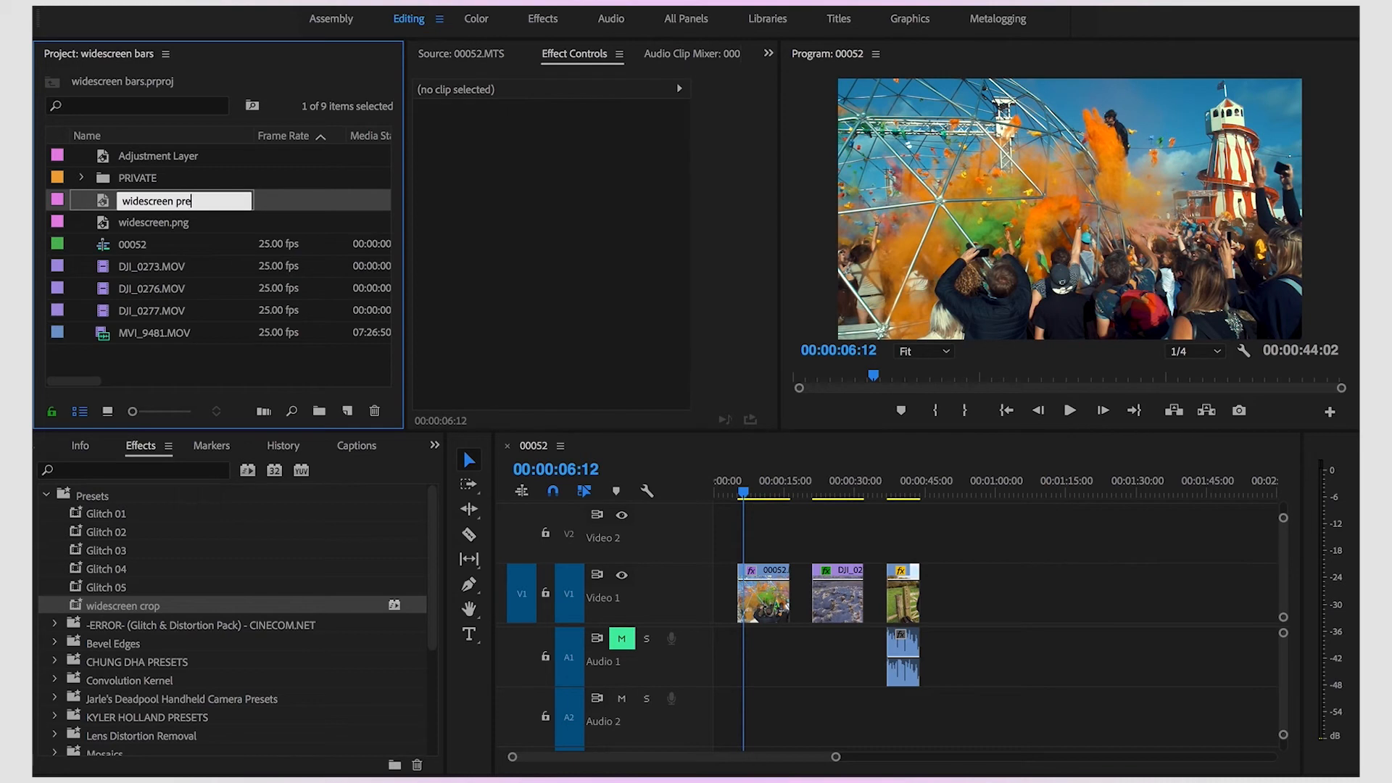
key("Tab")
left_click(107, 202)
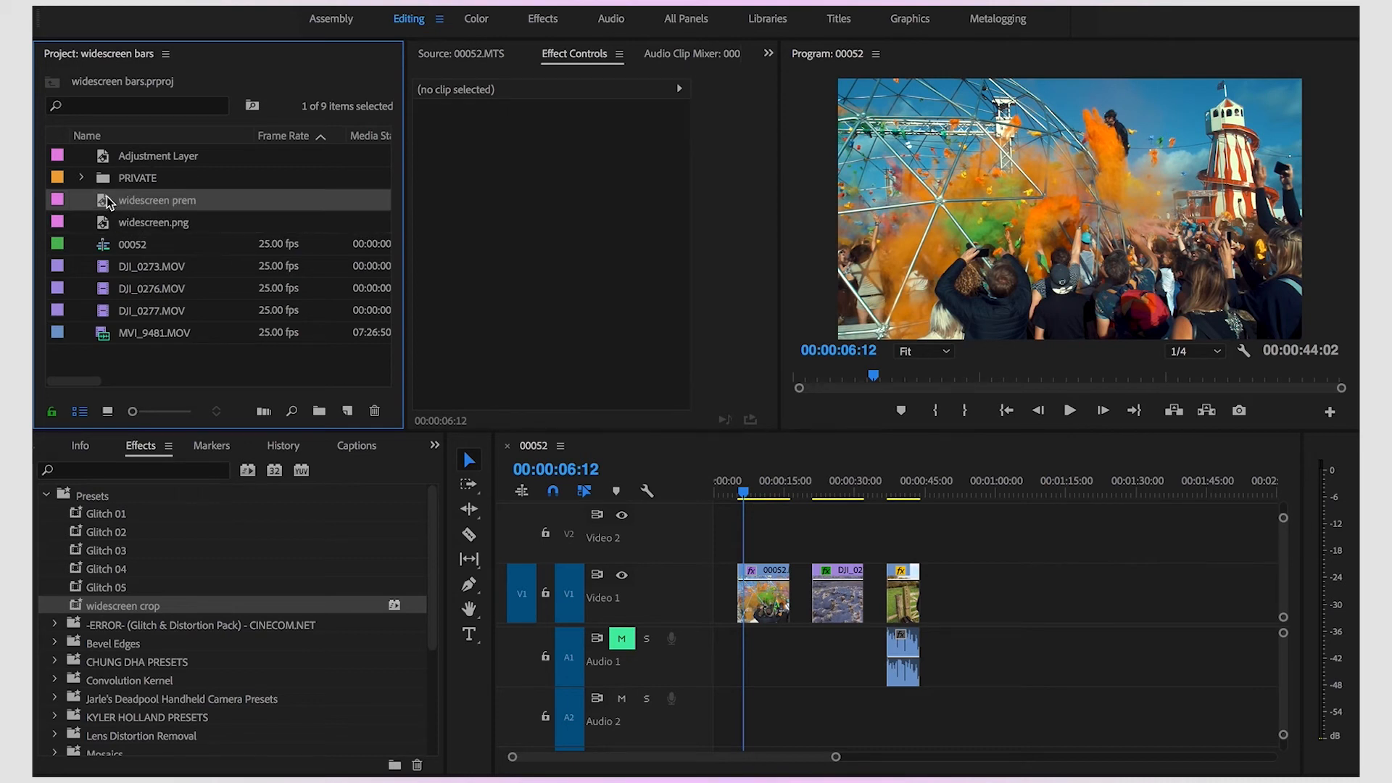
- Place the widescreen prem title on Video 2 above the first clip in the sequence
left_click_drag(96, 206, 760, 533)
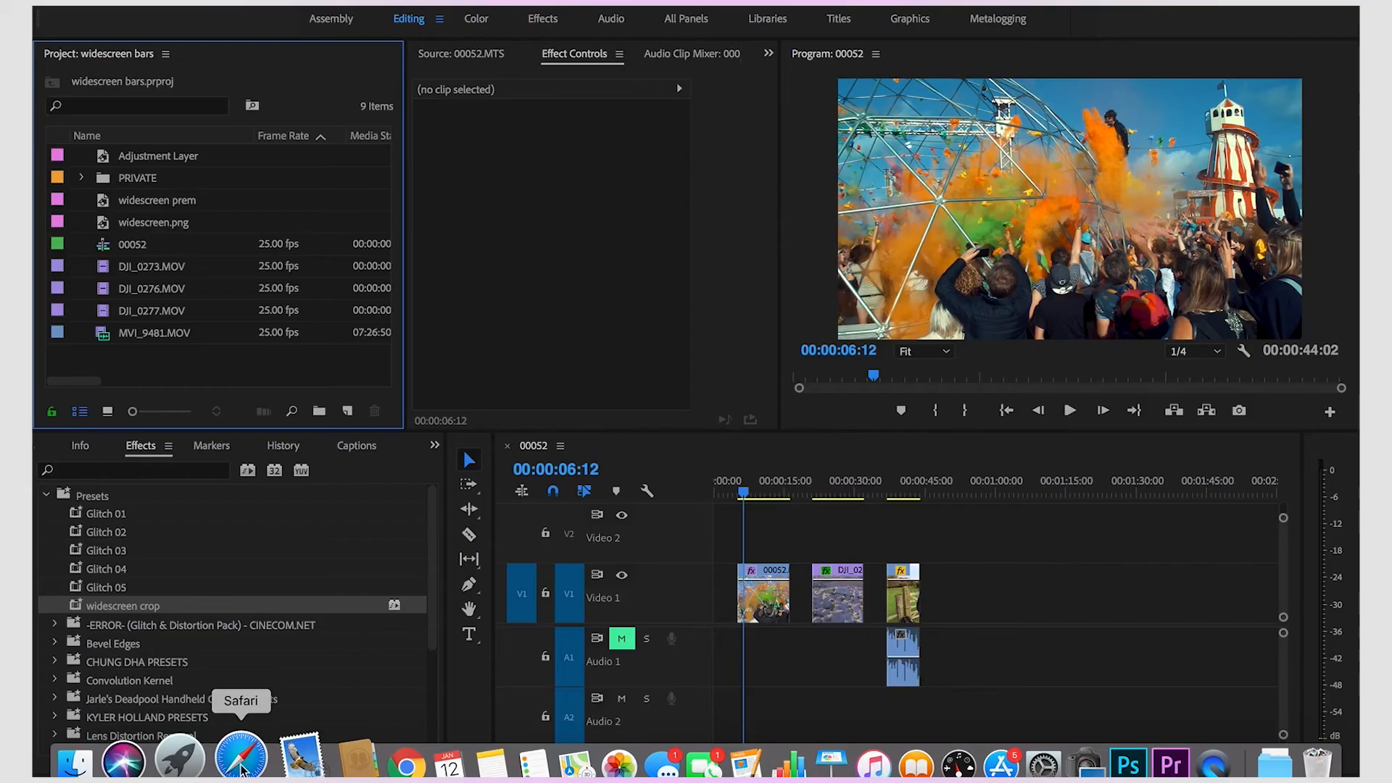
- Switch to Safari and open the full-size 2.35 on 1.78 bars image from the widescreen PNG search results
left_click(241, 763)
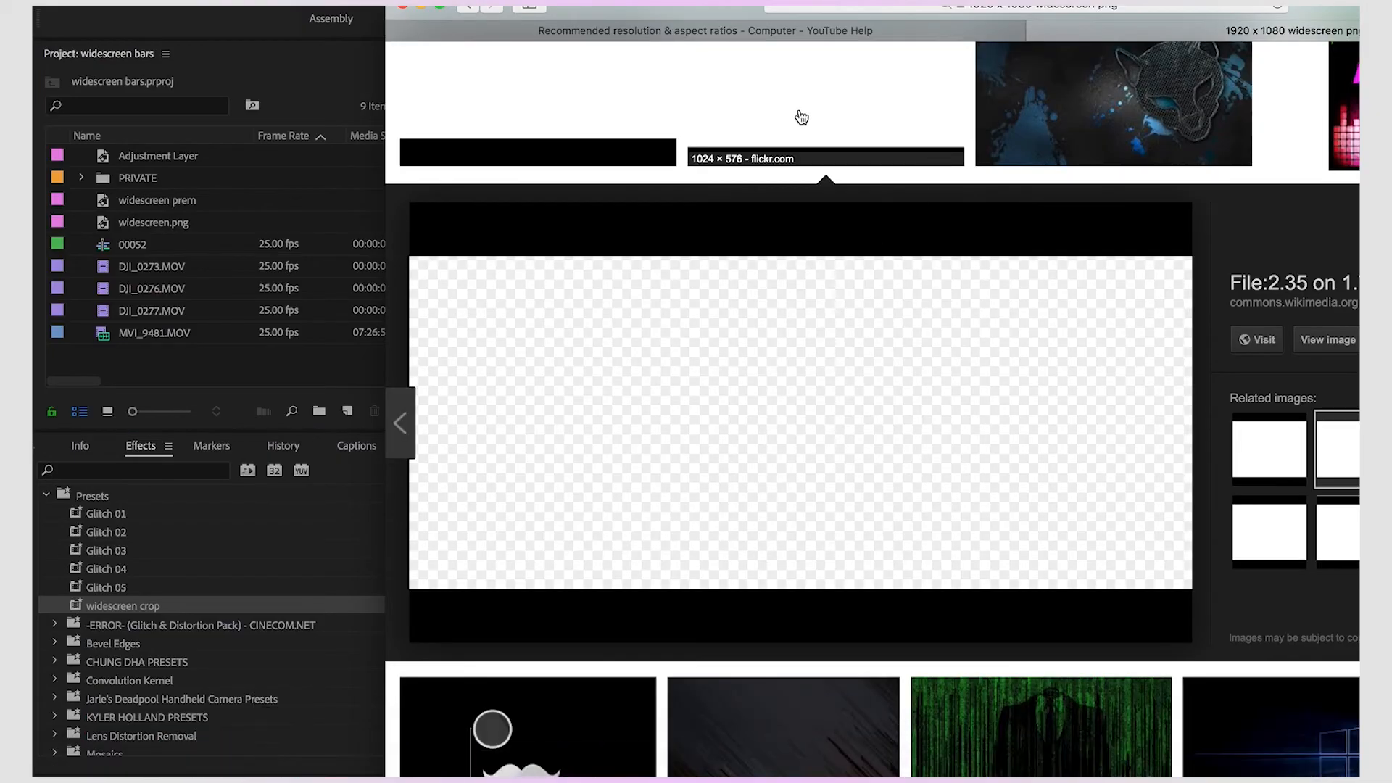
scroll(807, 357, "up", 3)
scroll(808, 357, "down", 3)
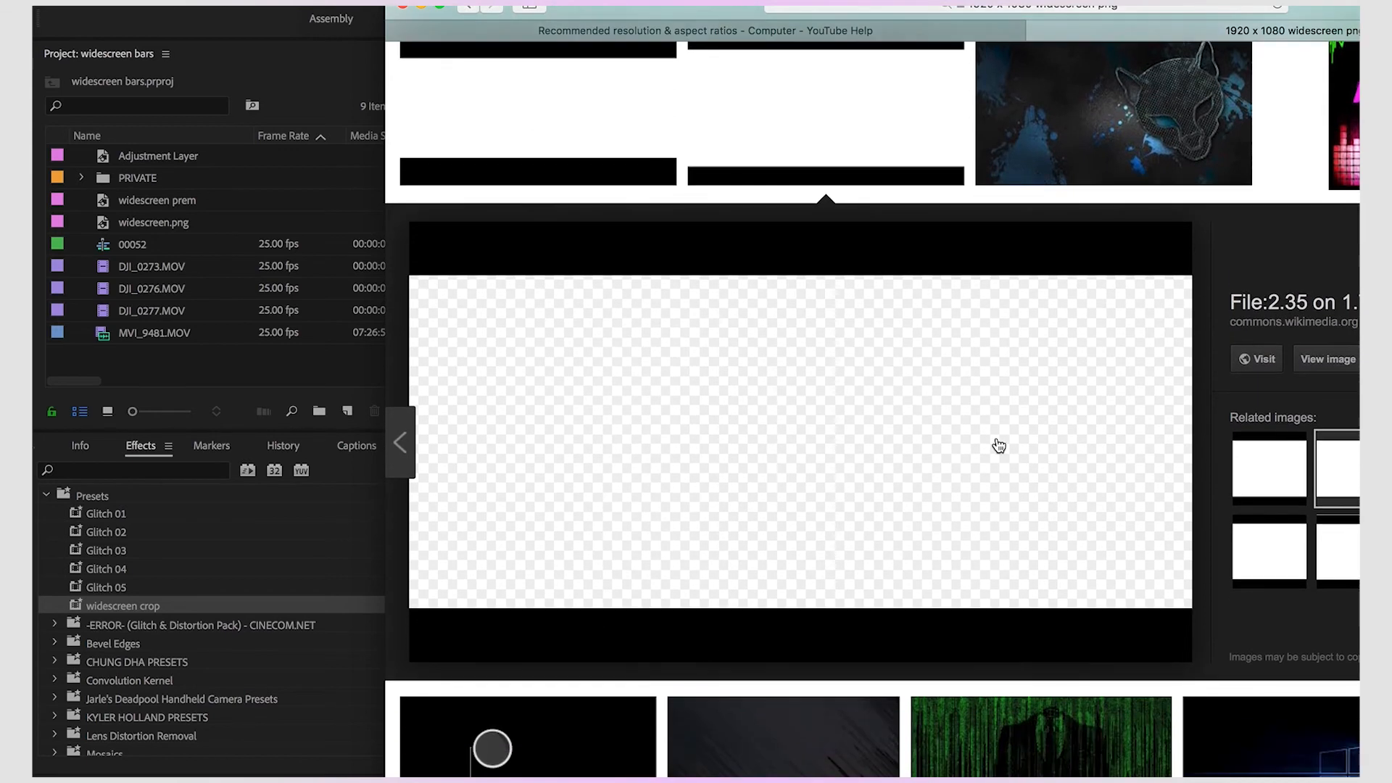
left_click(1312, 360)
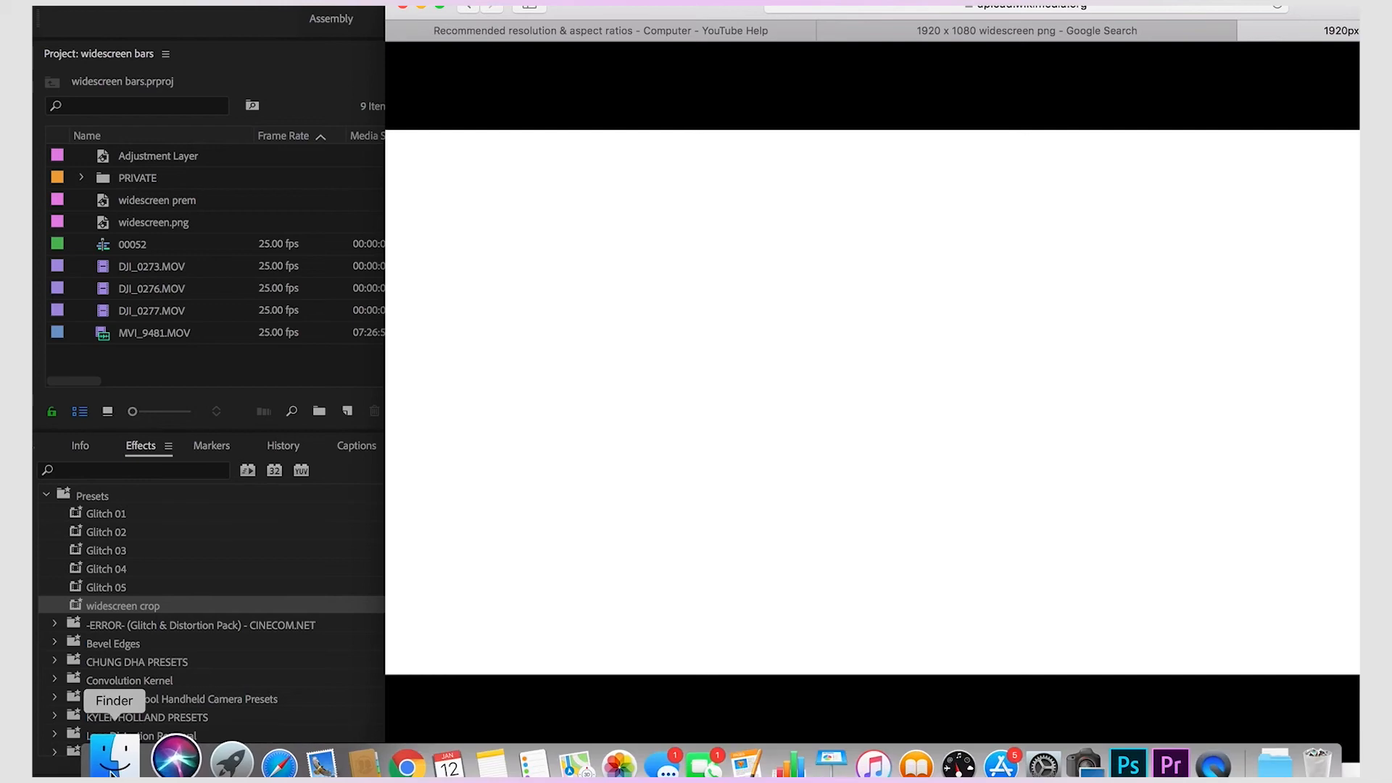
- Open Finder and save the full-size bars image from the browser into the widescreen bars folder
left_click(115, 755)
left_click_drag(789, 284, 299, 335)
left_click(734, 303)
left_click_drag(532, 316, 268, 506)
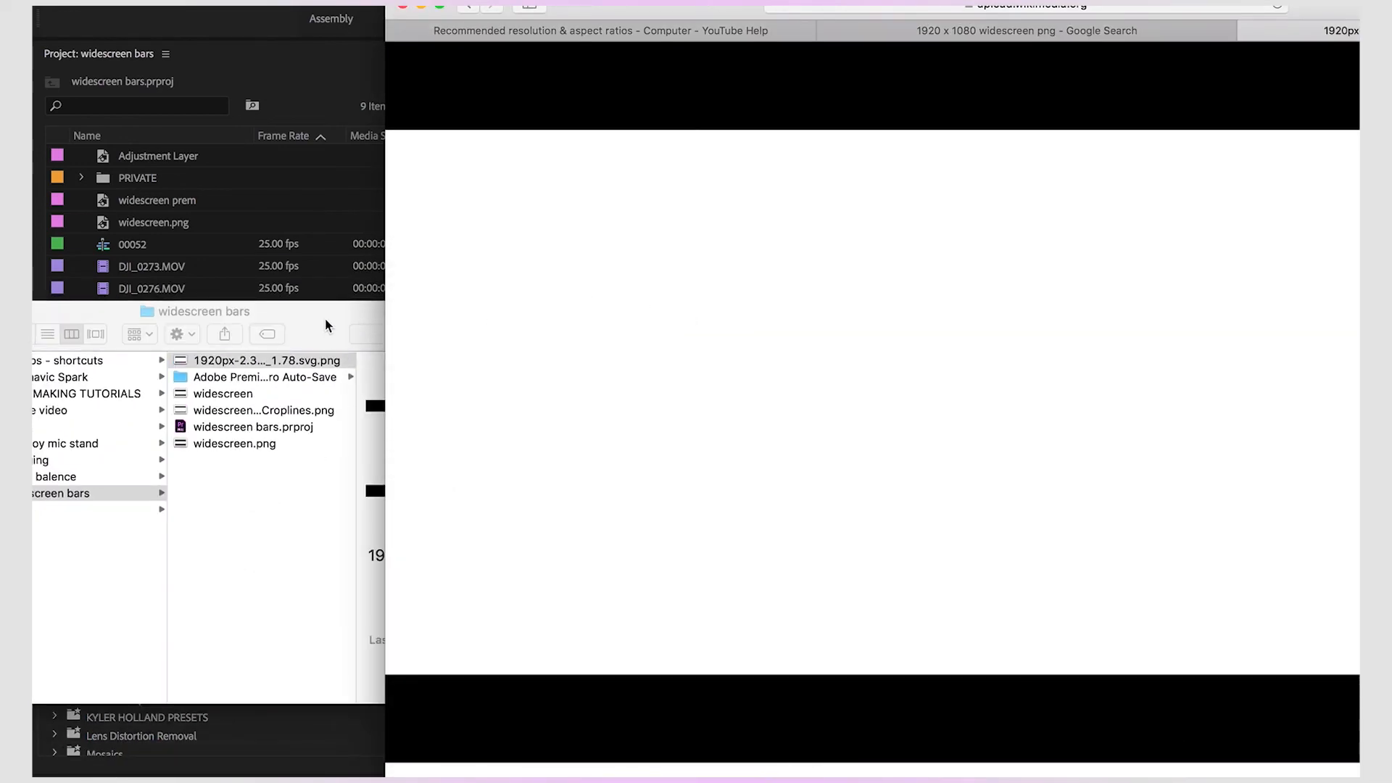
- Import 1920px-2.35_on_1.78.svg.png into the Premiere Pro project and place it on Video 2 at 00:00:06:12
left_click_drag(325, 316, 839, 245)
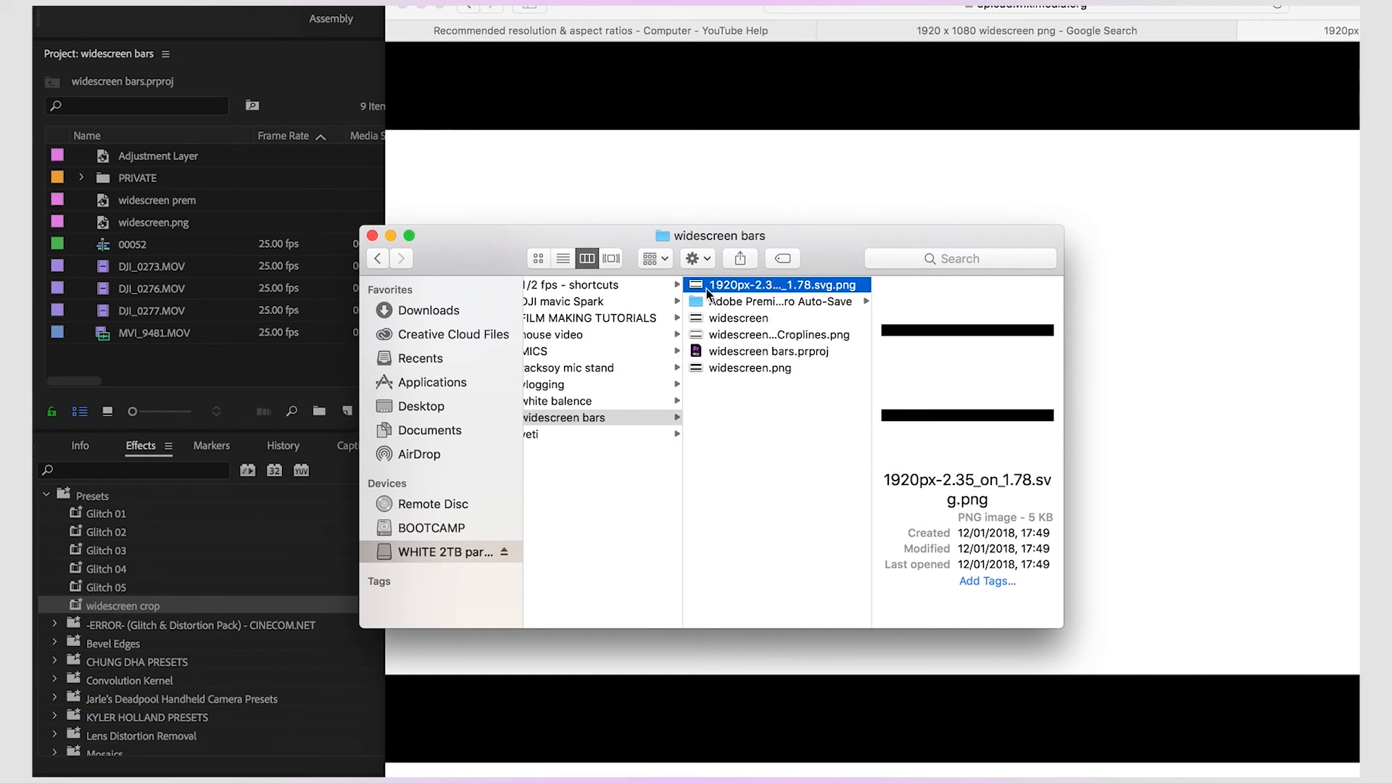
left_click_drag(696, 288, 177, 361)
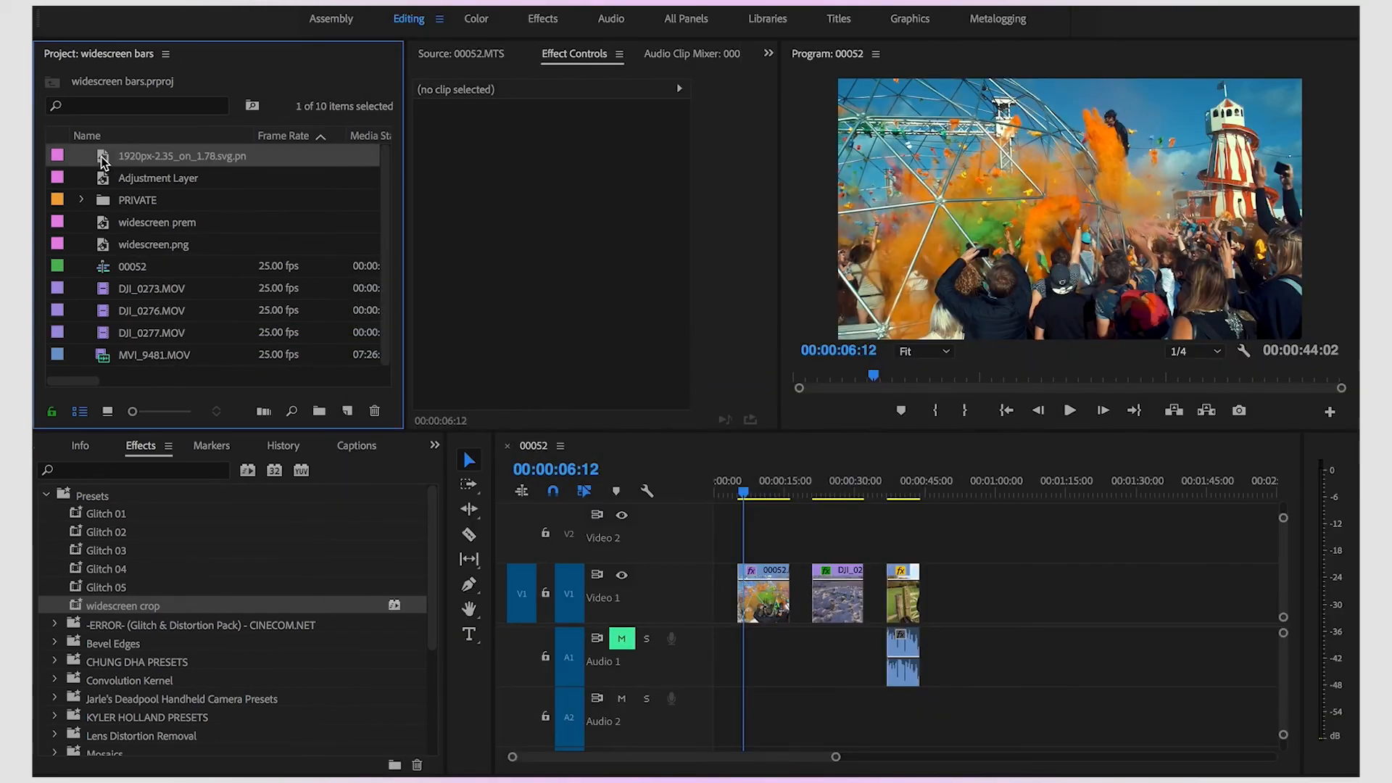
left_click_drag(104, 163, 754, 540)
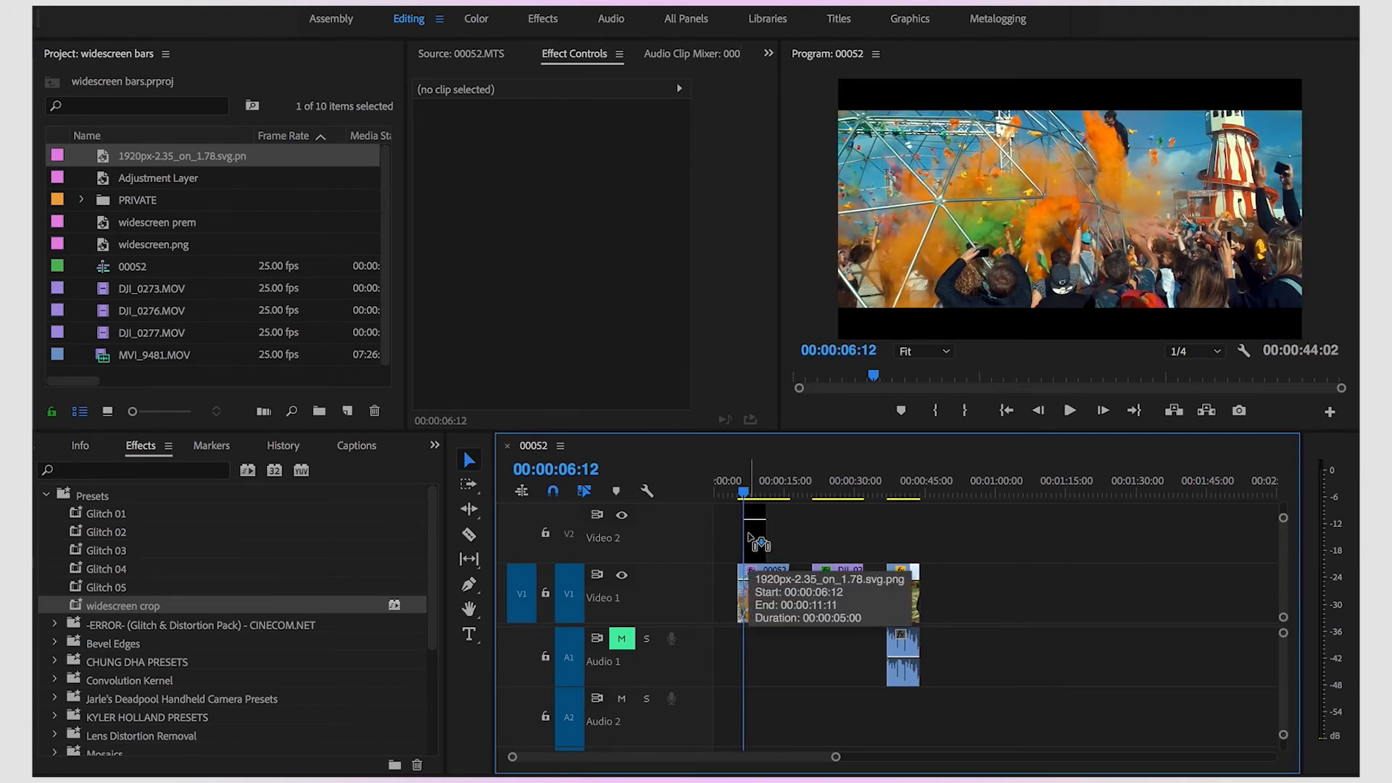
- Shift the 00052.MTS clip down behind the bars by setting its vertical position to about 580
left_click(755, 595)
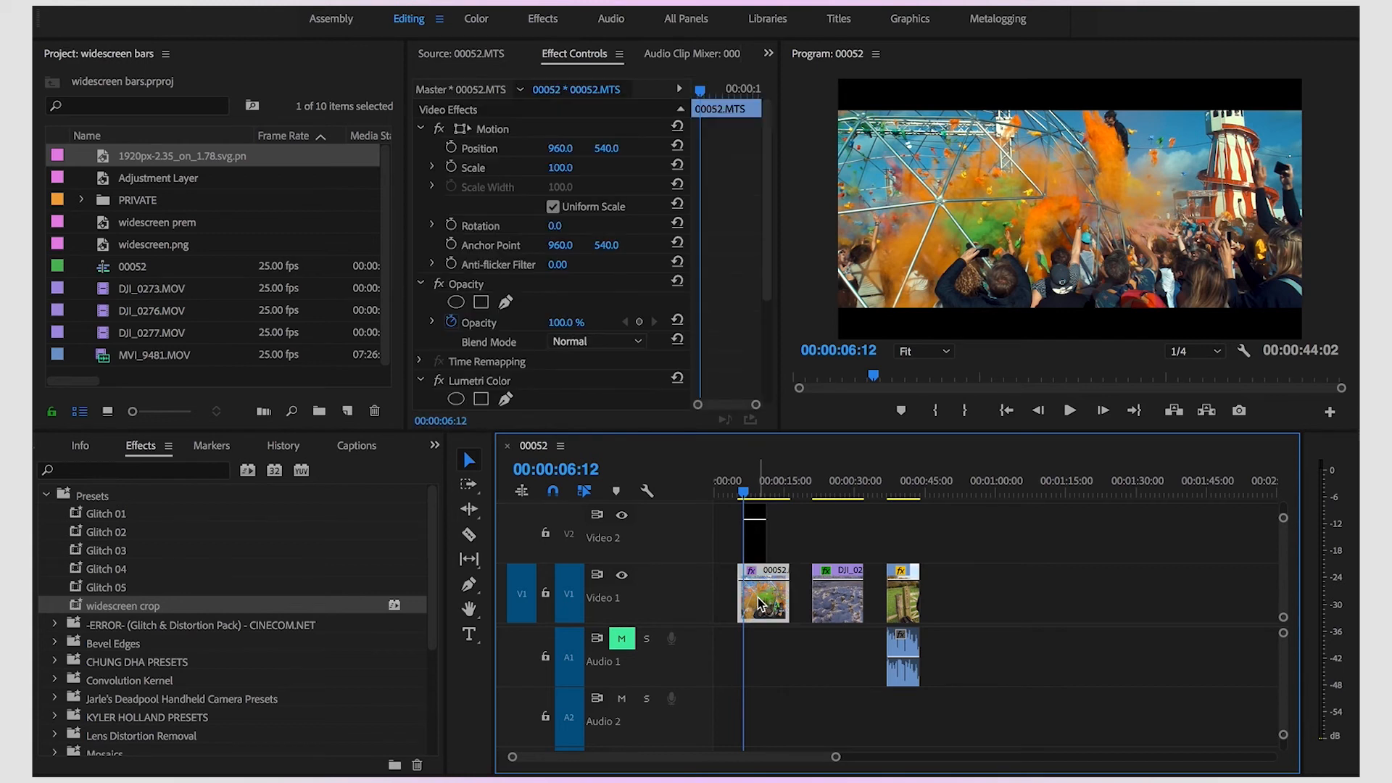
left_click_drag(604, 151, 613, 149)
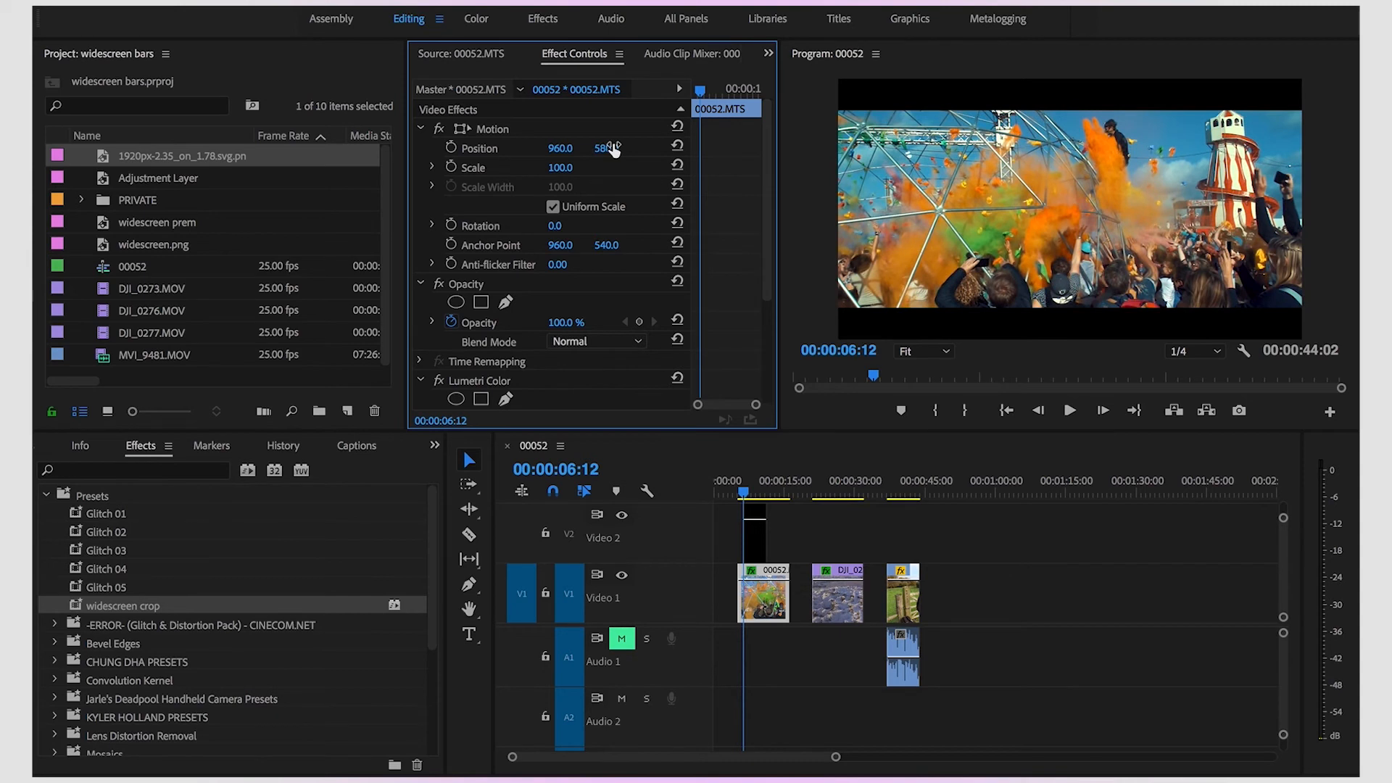
- Select the PNG bars overlay on Video 2 and inspect its extent over the footage in a closer timeline view
left_click(758, 540)
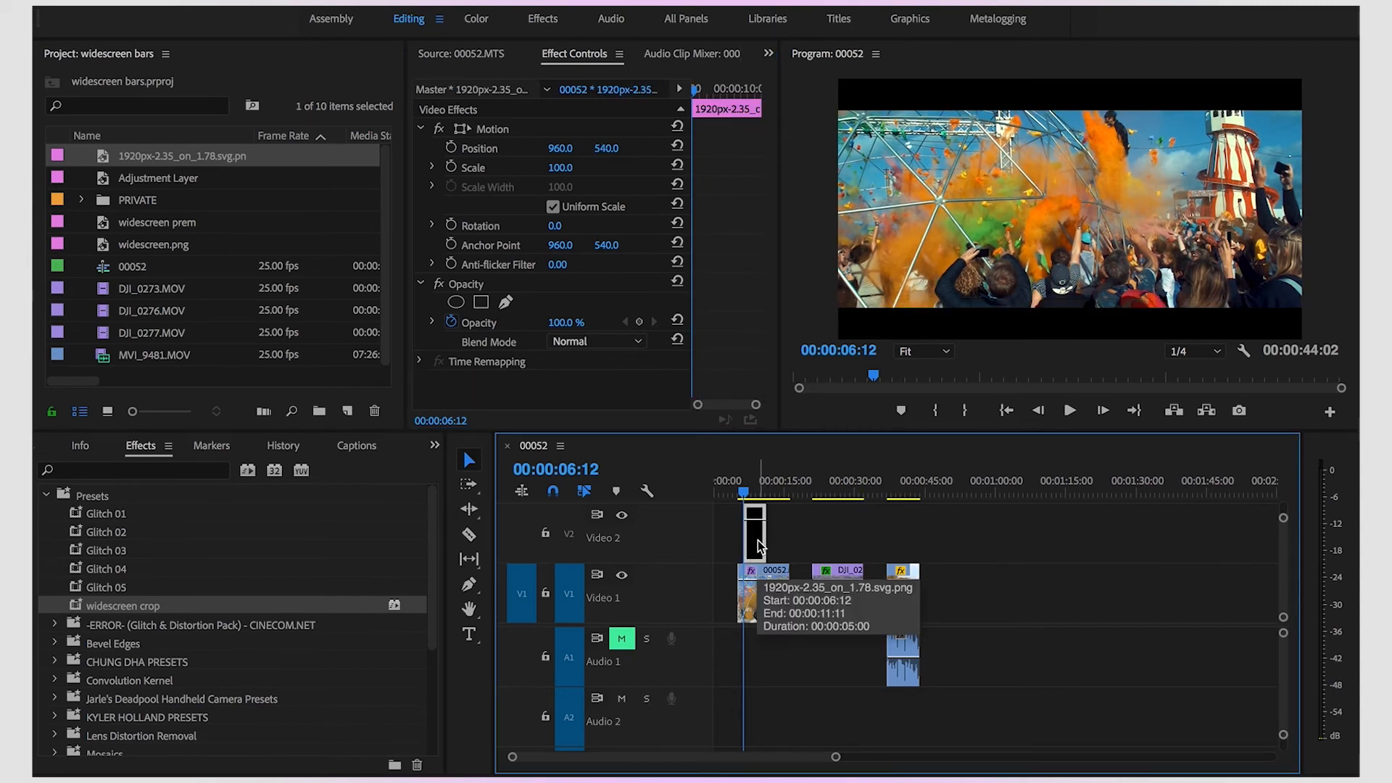
key("equal")
key("equal")
key("equal")
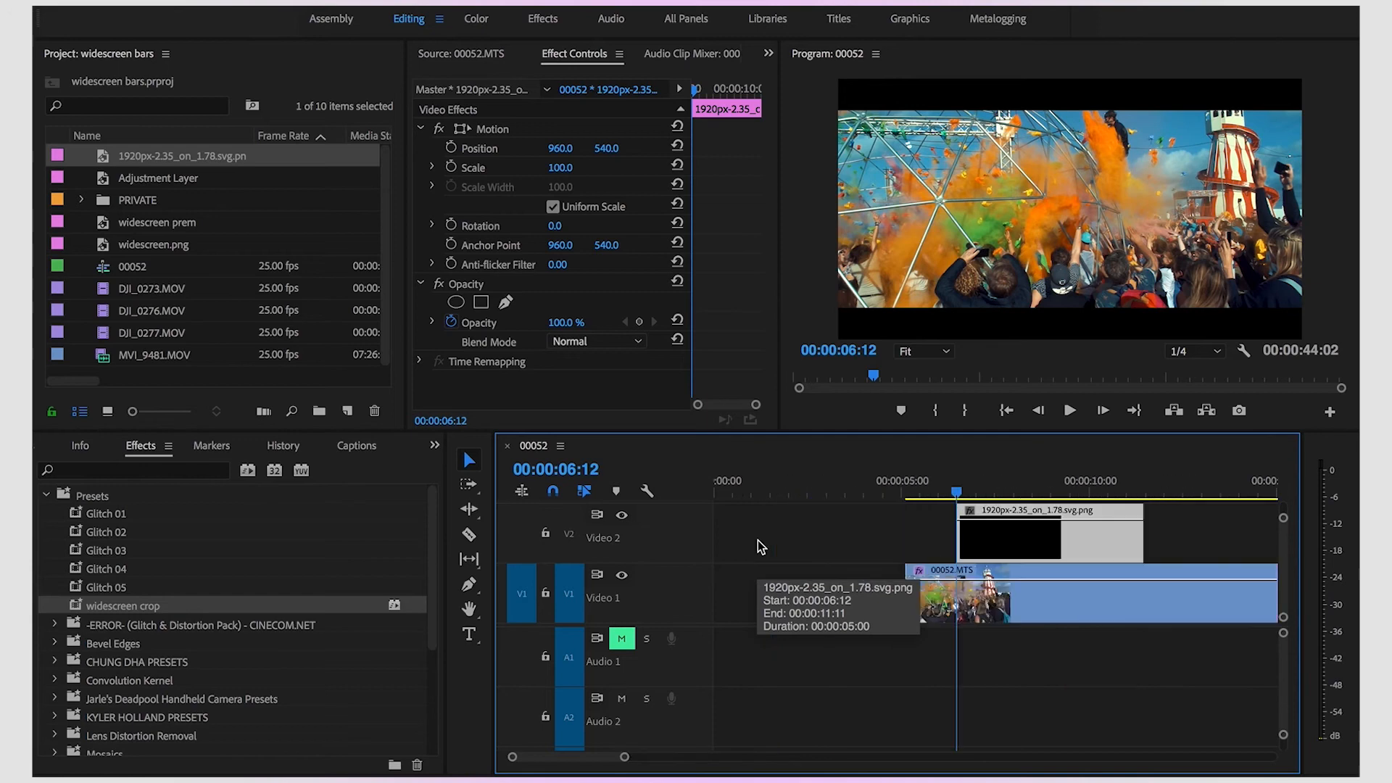
scroll(1165, 544, "right", 2)
scroll(1166, 545, "up", 1)
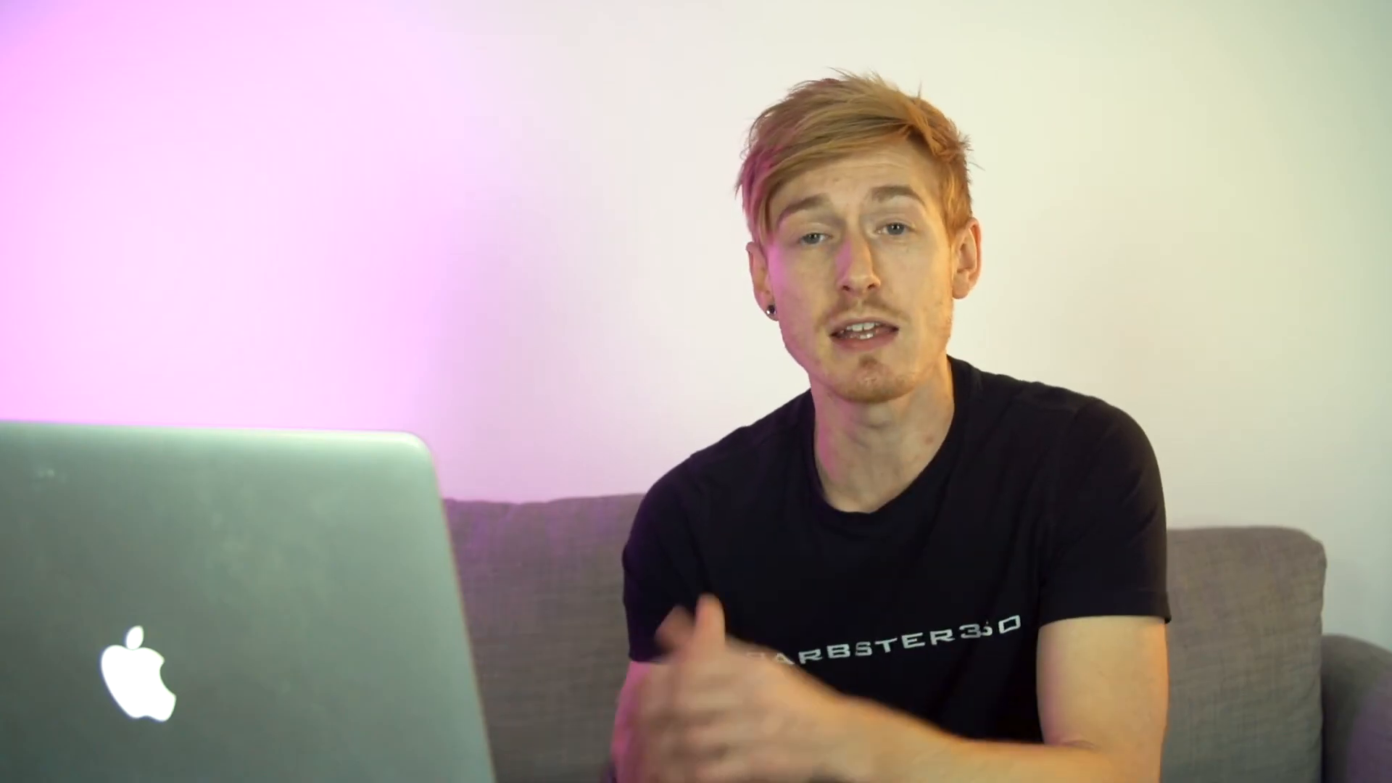